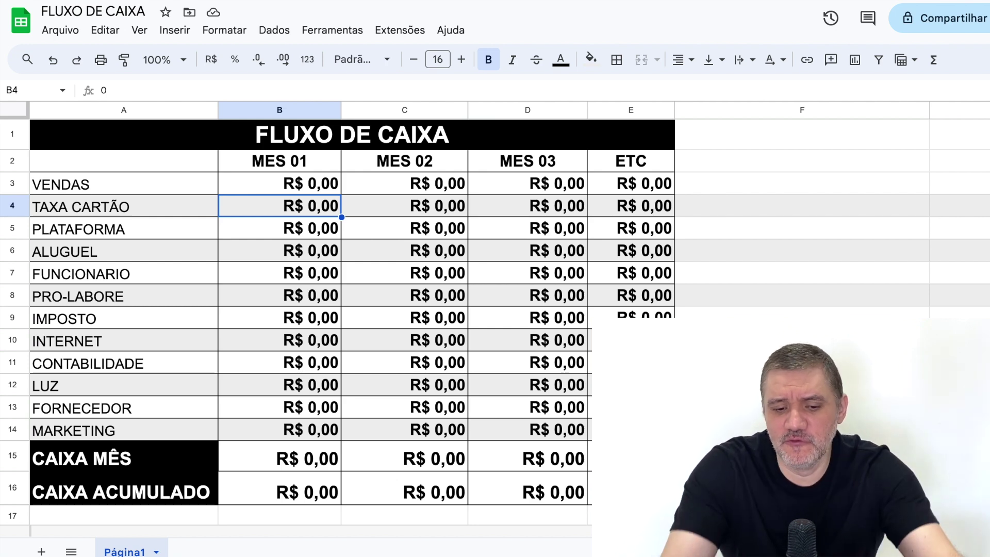
Step: Enter MES 01 sales (VENDAS) of 30000 in B3
left_click(280, 163)
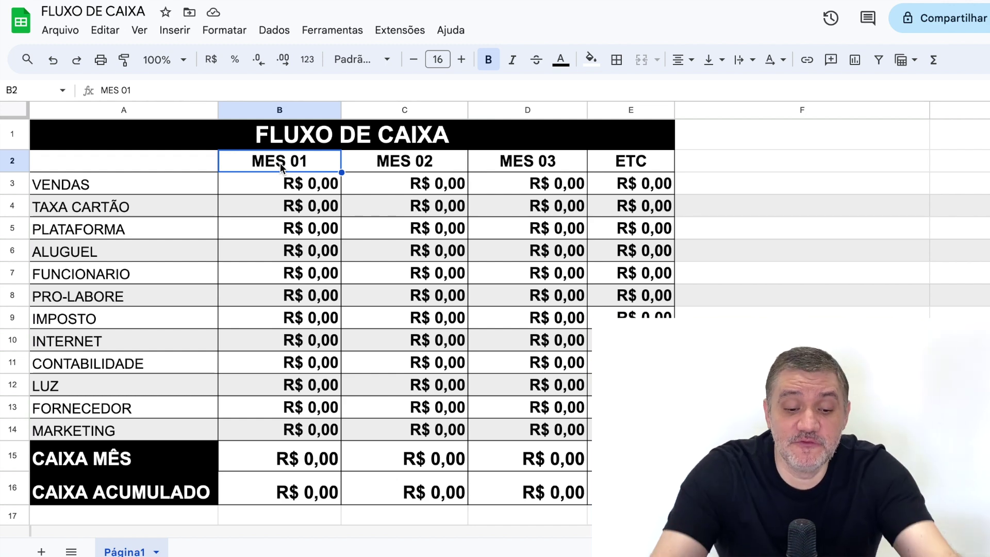
left_click(292, 184)
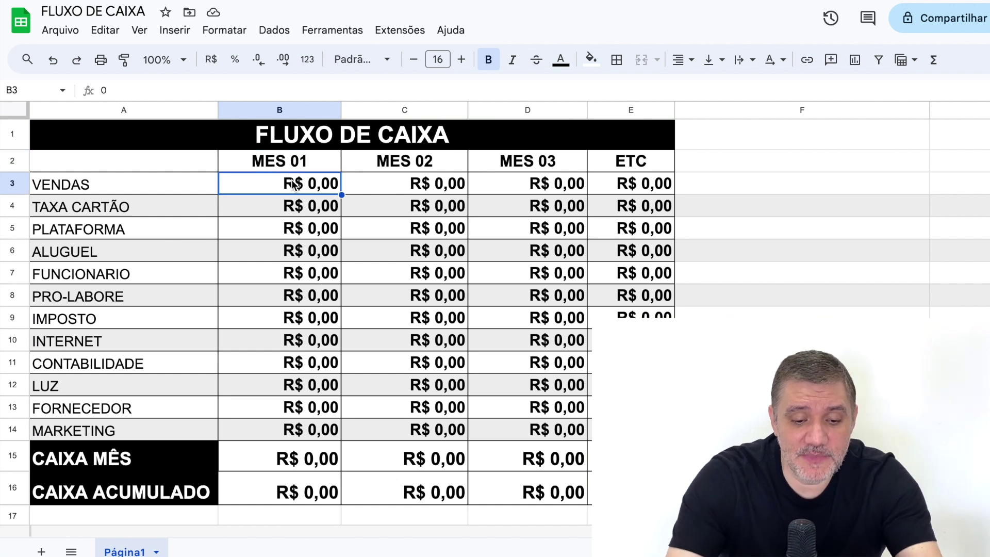
type("30000")
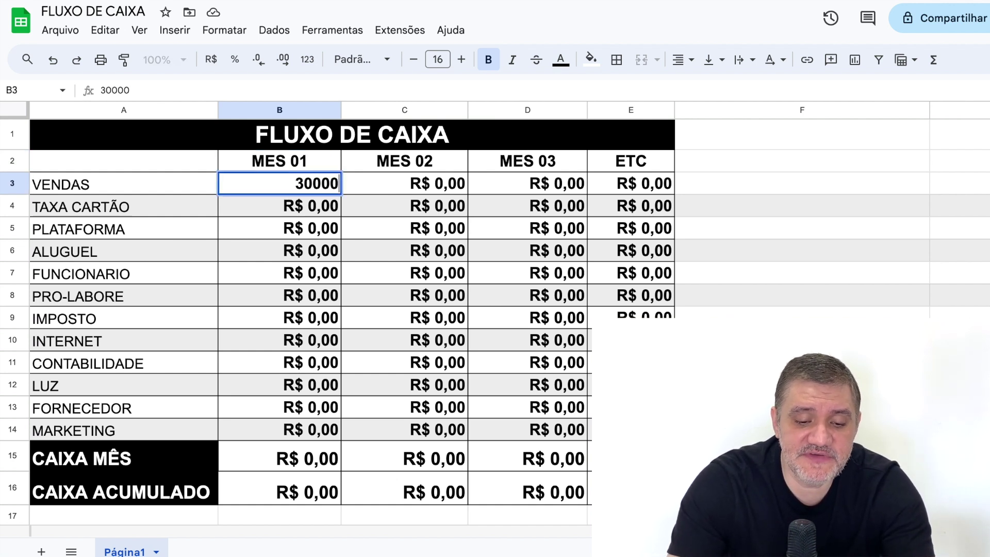
key("Return")
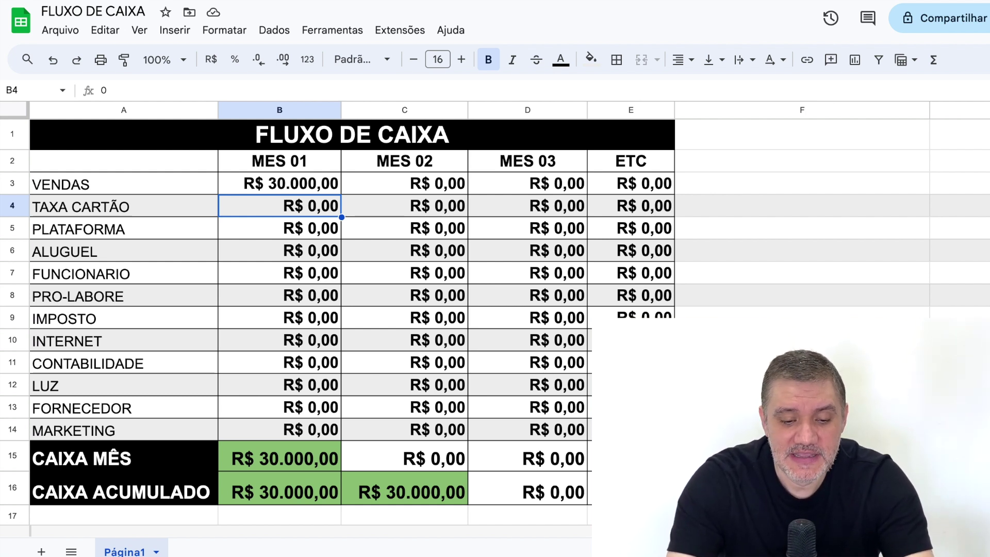
Step: Enter MES 01 expenses -1200, -100, -2000, -2500 and -6000 for TAXA CARTÃO through PRO-LABORE
type("-2")
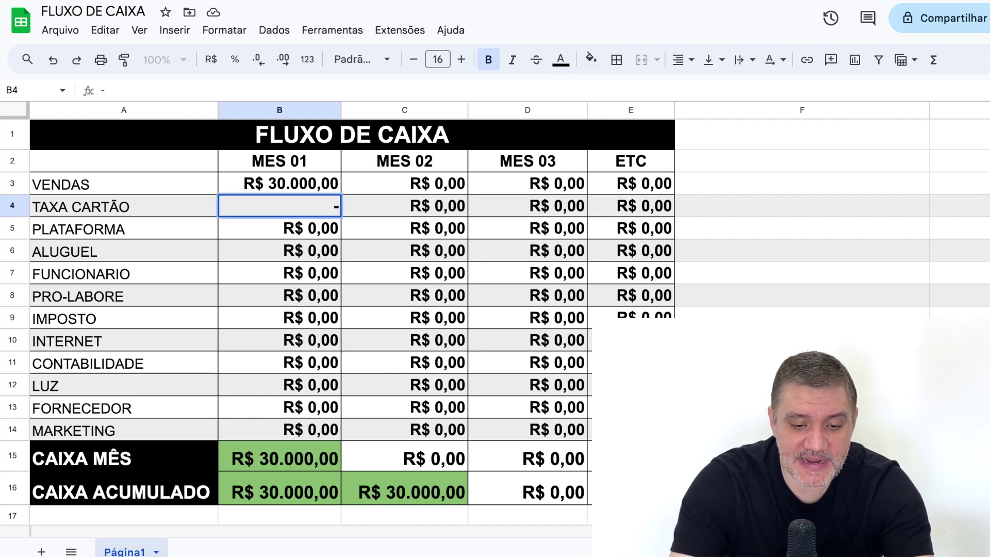
key("Return")
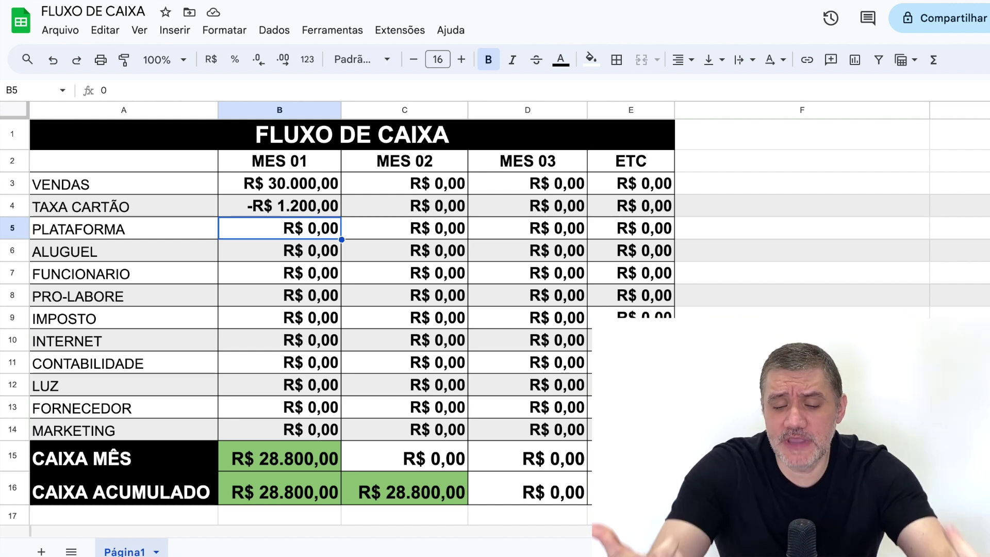
type("-100")
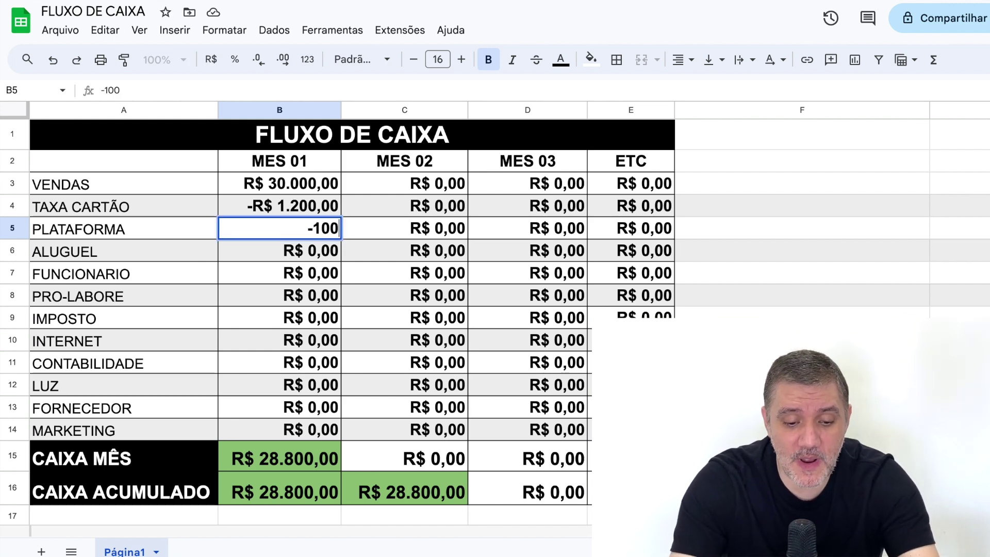
key("Return")
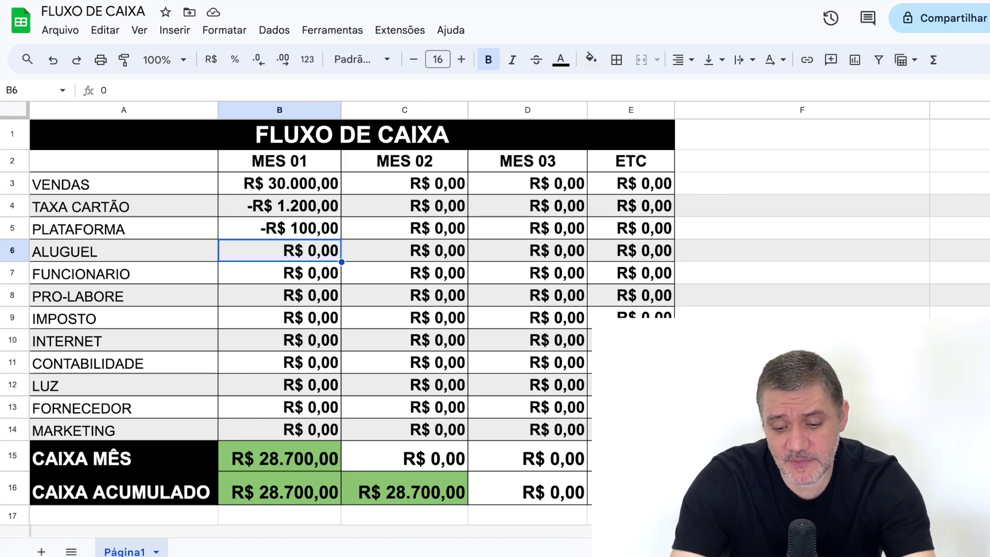
type("-2000")
key("Return")
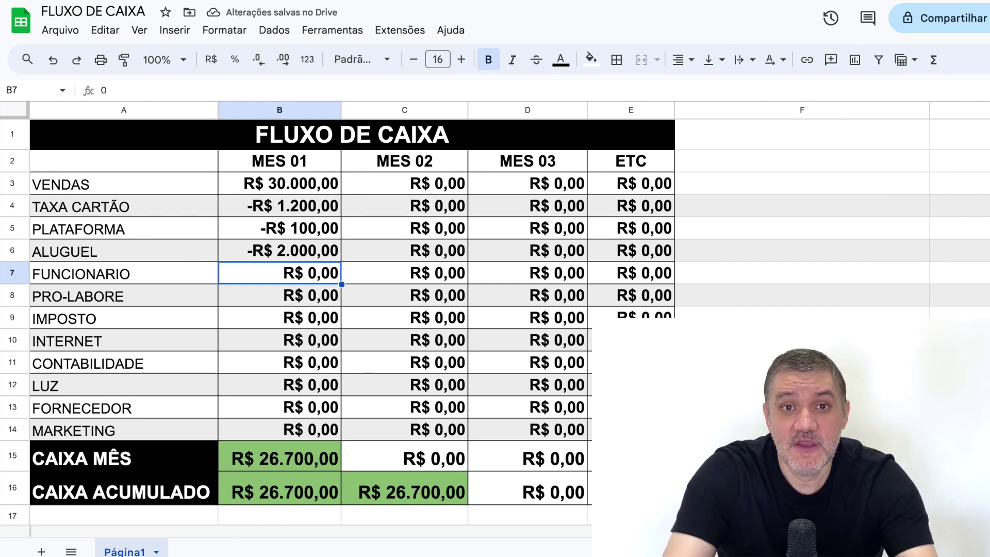
type("-25600")
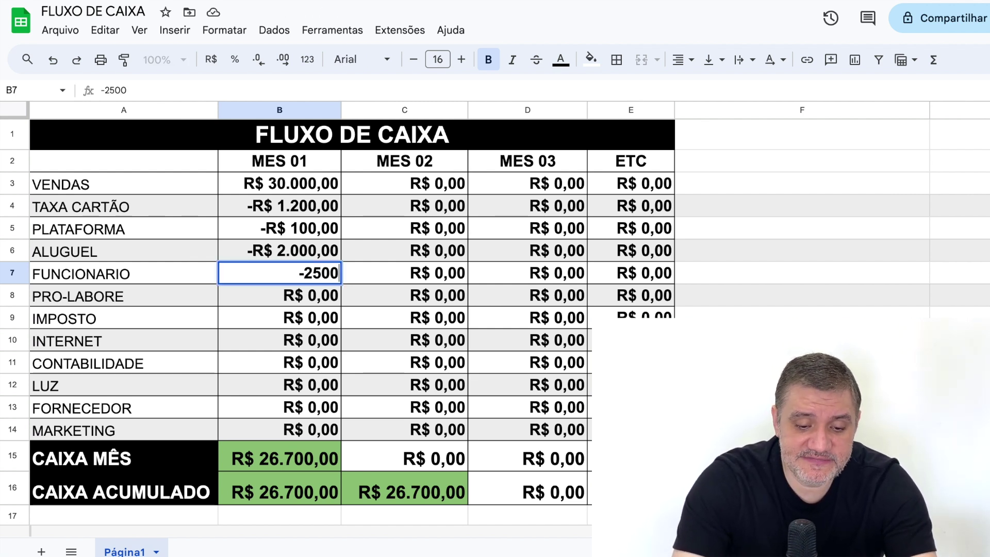
key("Return")
type("-60")
key("Return")
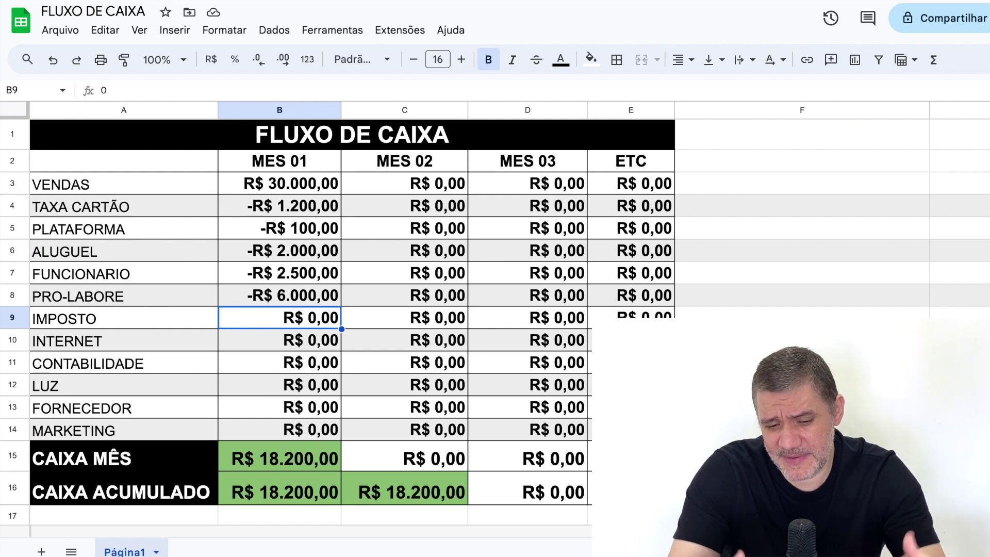
Step: Enter -1500, -200, -350, -200, -5000 and -5000 for IMPOSTO through MARKETING in B9–B14
type("-1500")
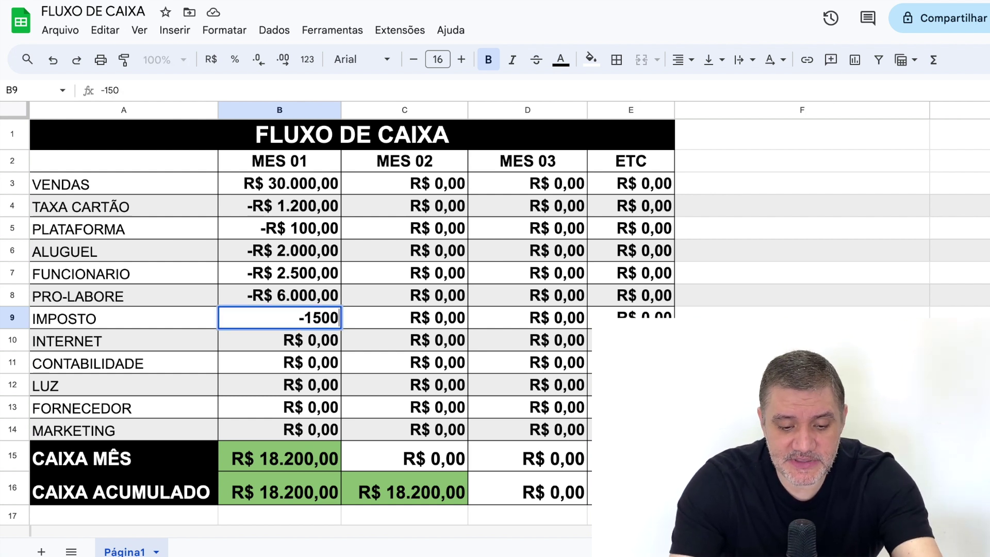
key("Return")
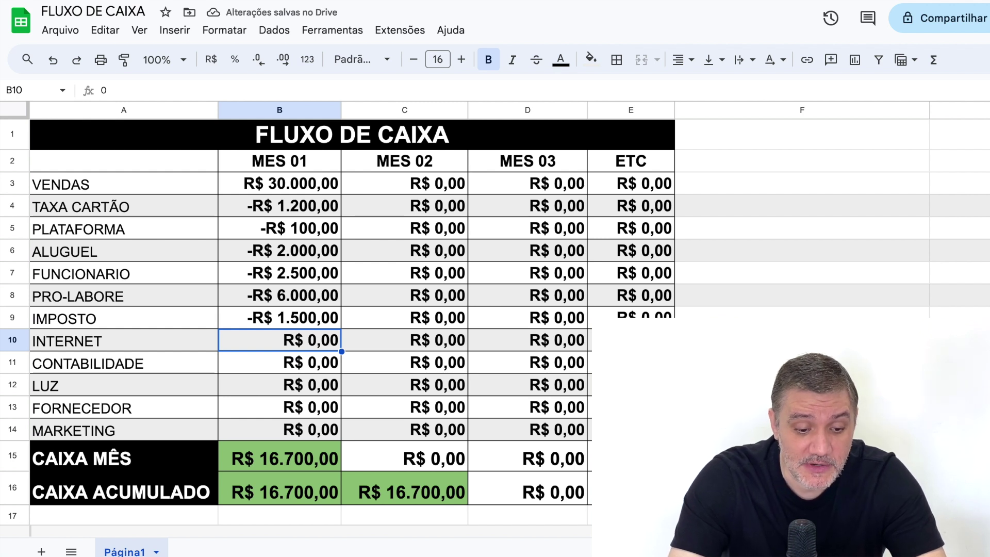
type("-2")
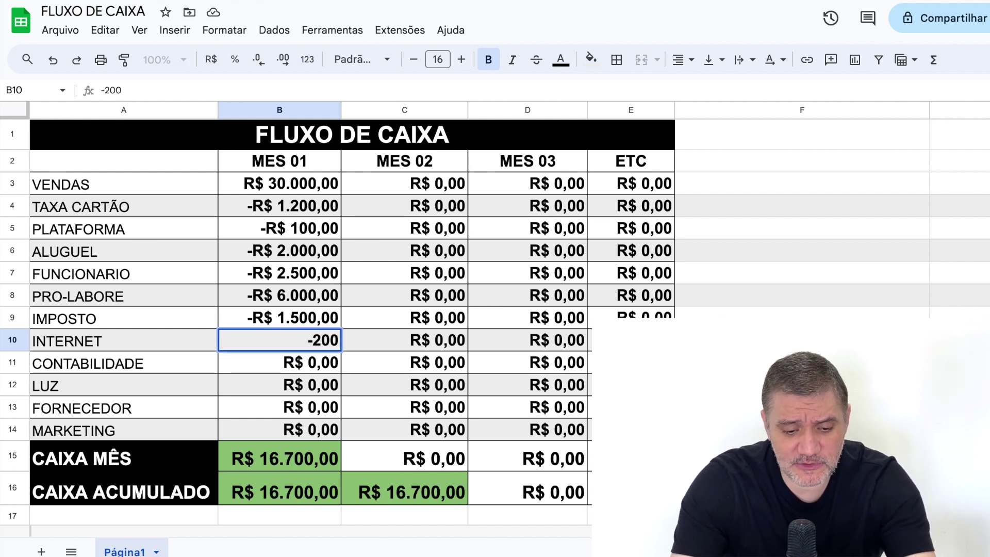
key("Return")
type("-350")
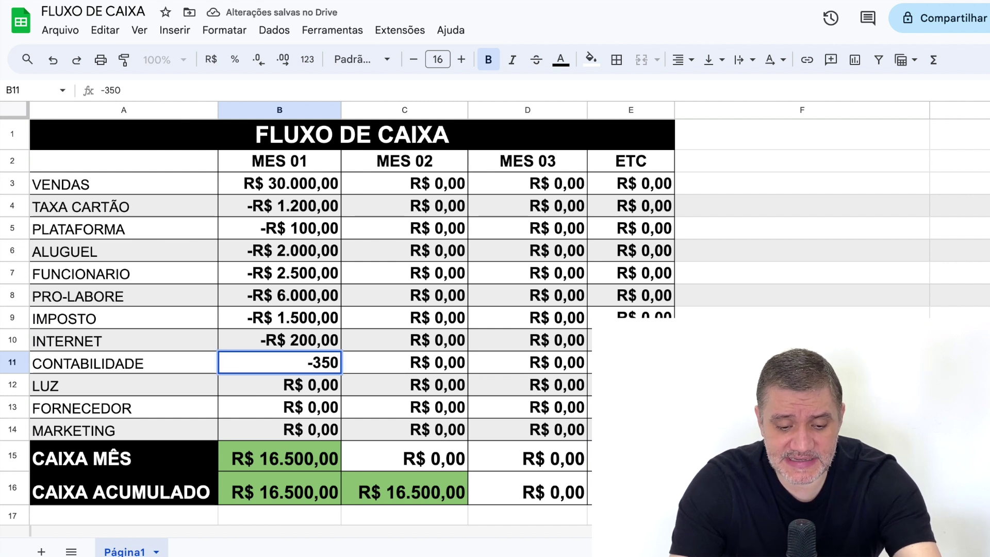
key("Return")
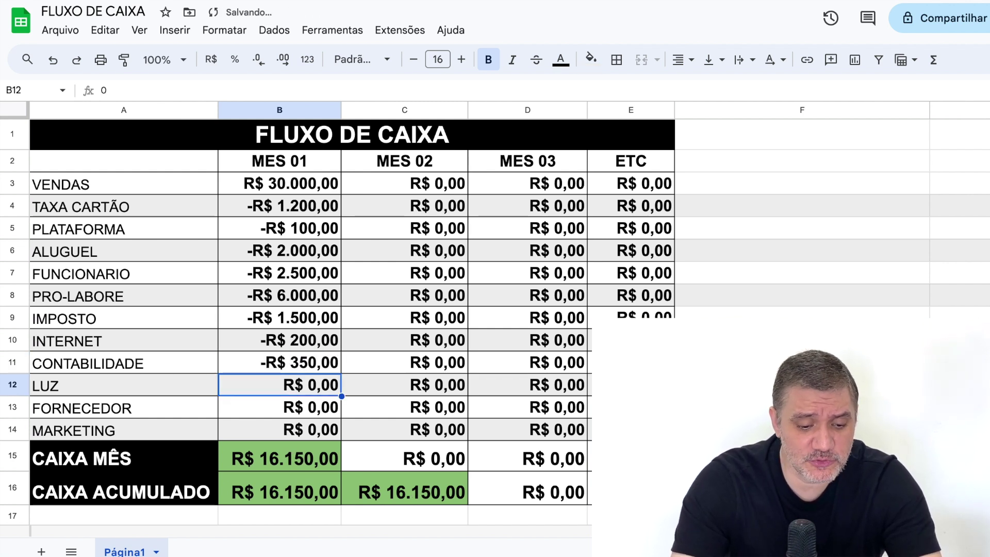
type("-2")
key("Return")
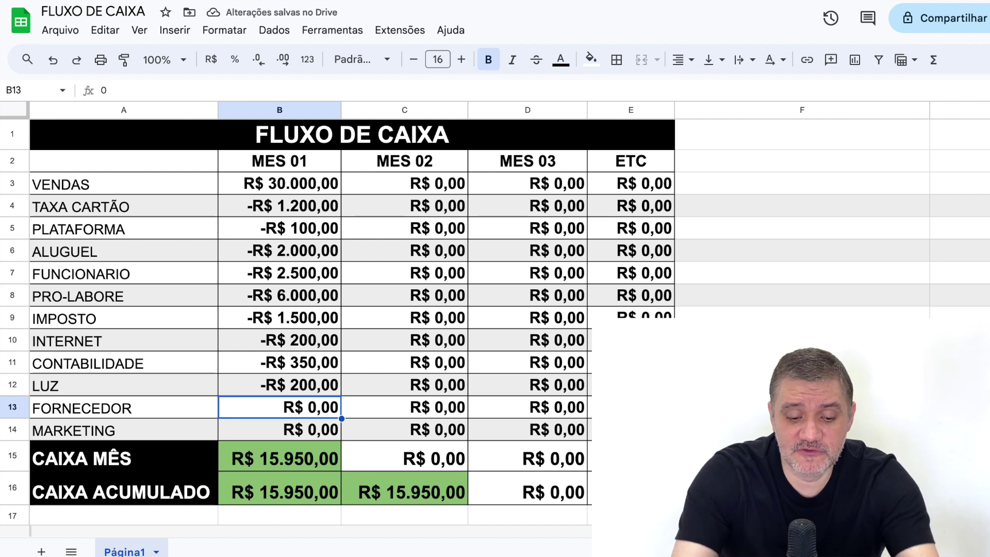
type("-5000")
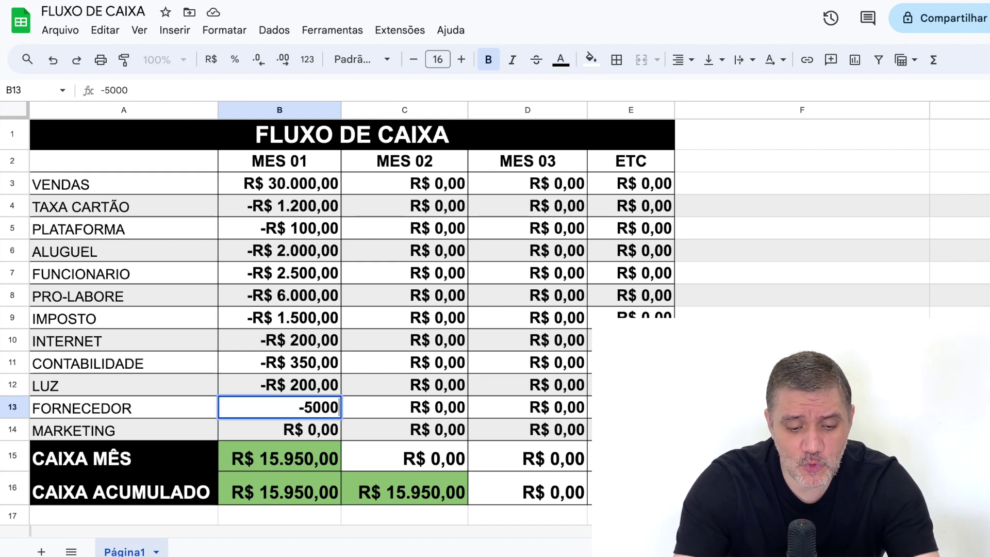
key("Return")
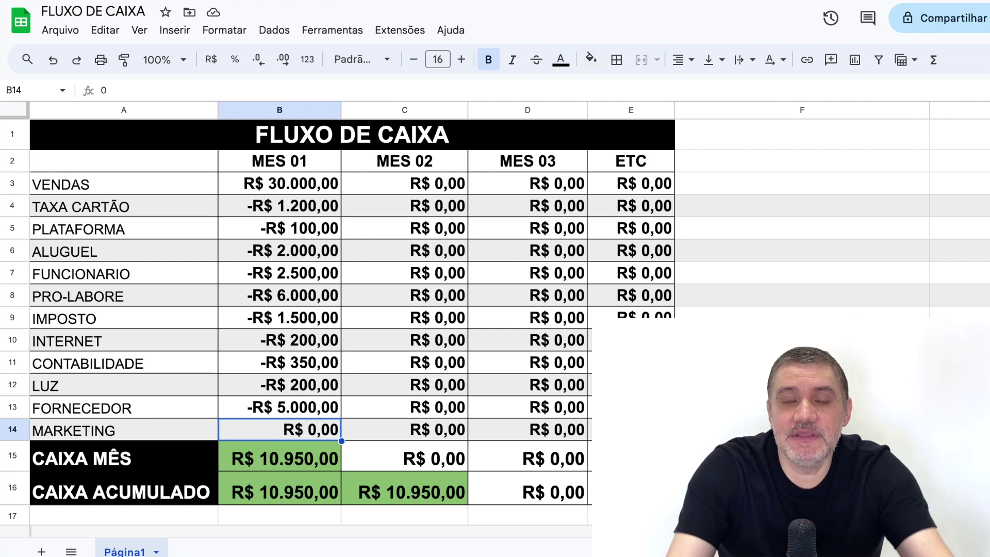
type("-")
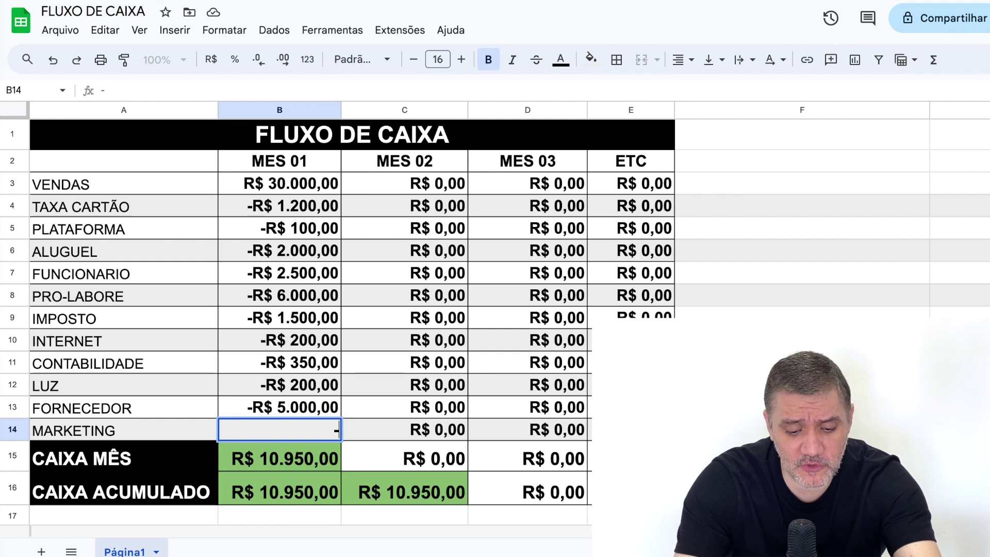
key("Return")
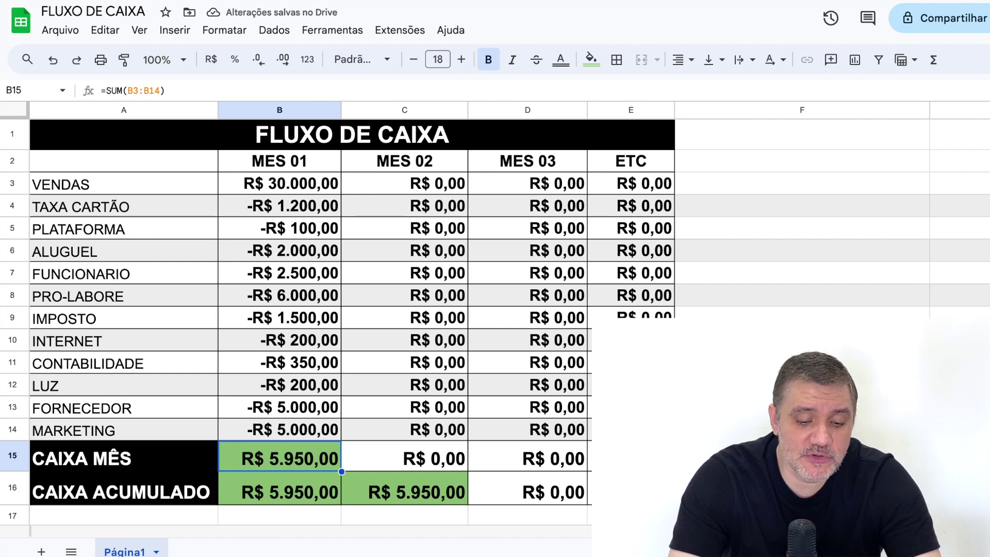
left_click(316, 190)
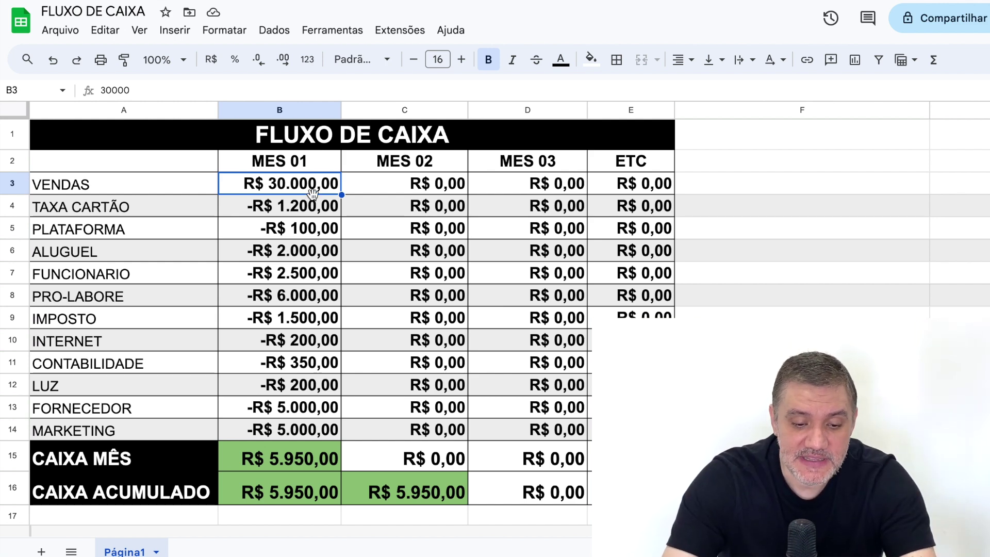
left_click(299, 463)
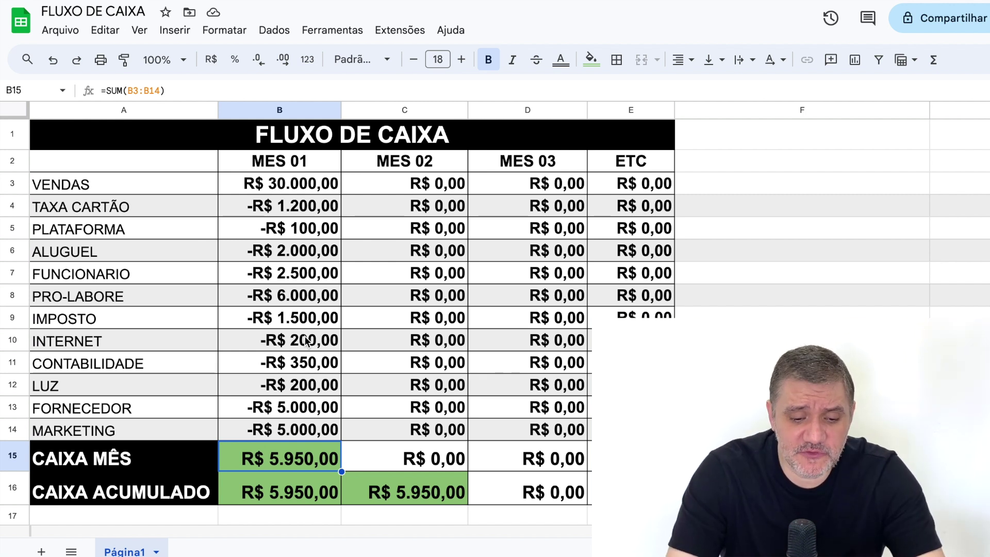
left_click(286, 206)
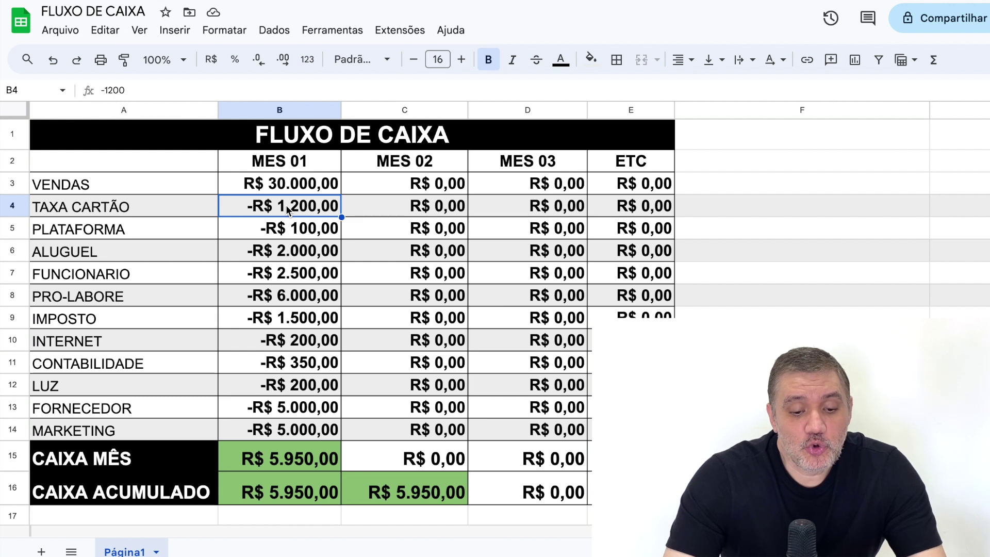
left_click(286, 227)
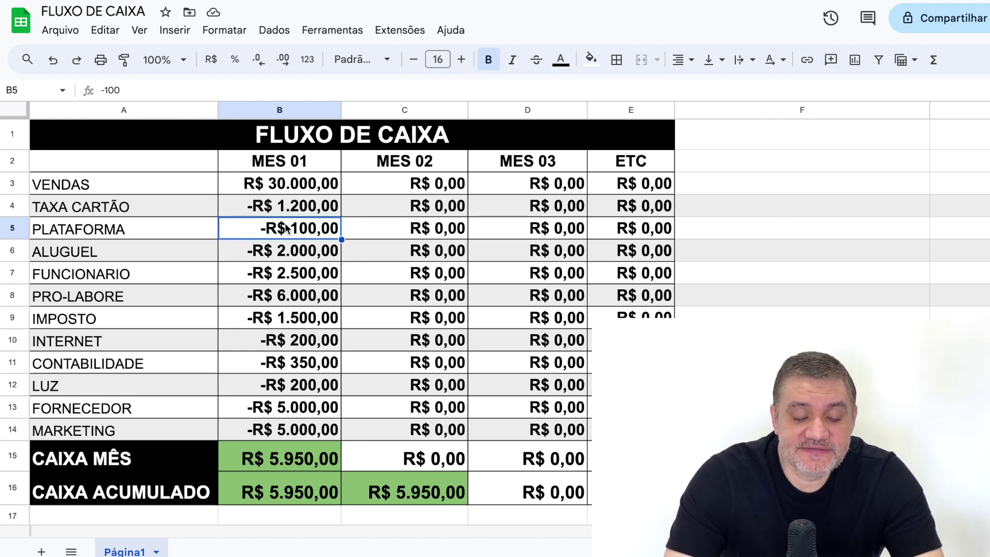
left_click(287, 251)
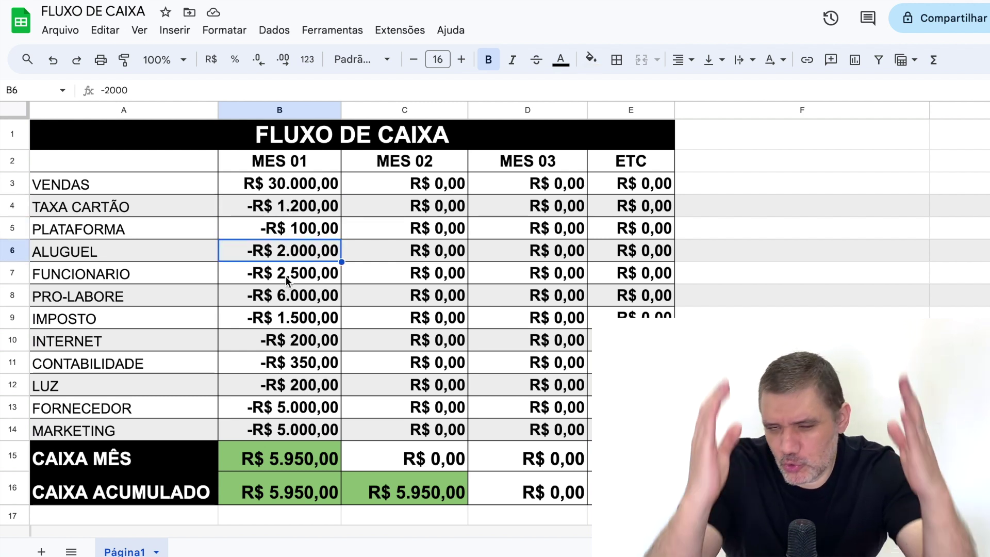
left_click(415, 256)
left_click(426, 183)
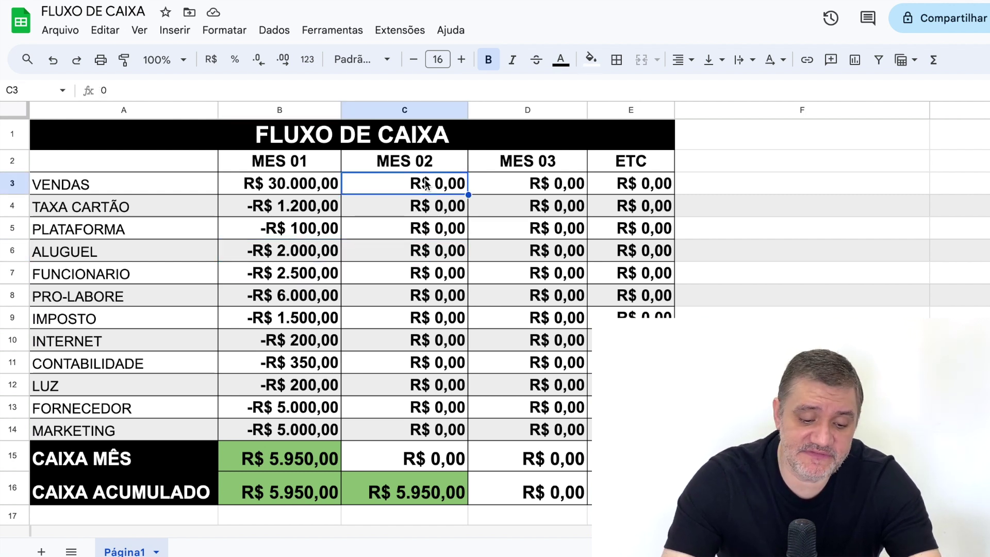
Step: Enter MES 02 sales of 15.000 and card fee -600, platform -100, rent, employee -2.500, pro-labore -6.000
type("15.")
type("000")
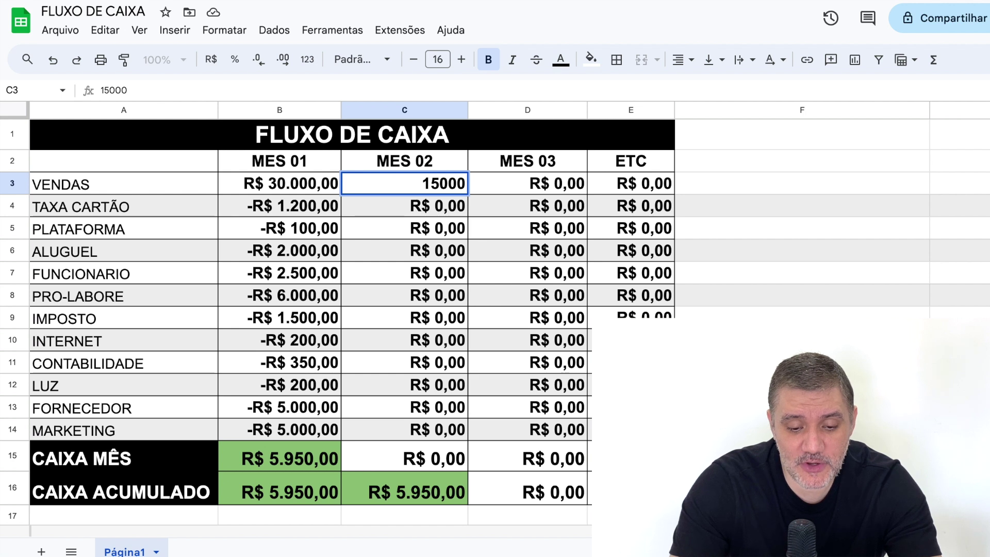
key("Return")
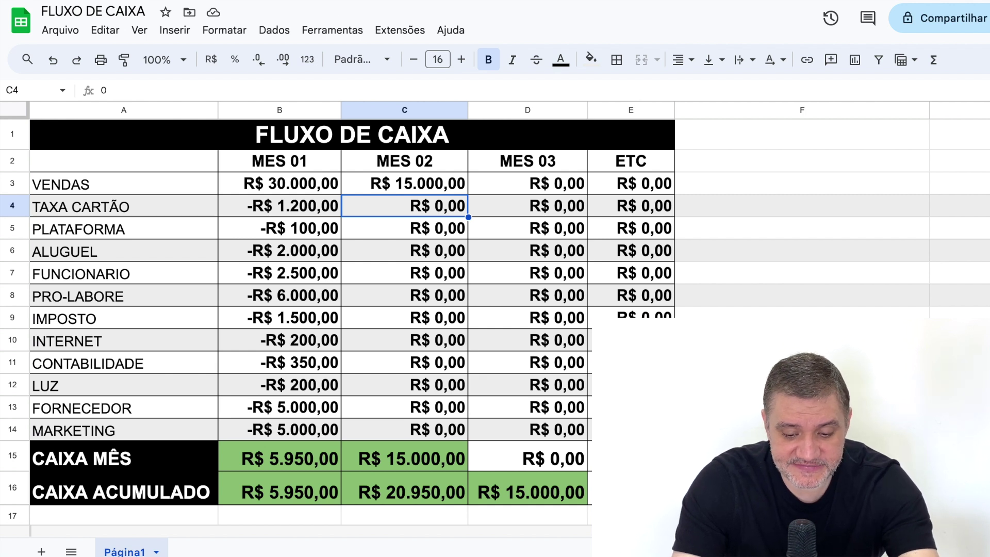
type("-R$ 600")
key("Return")
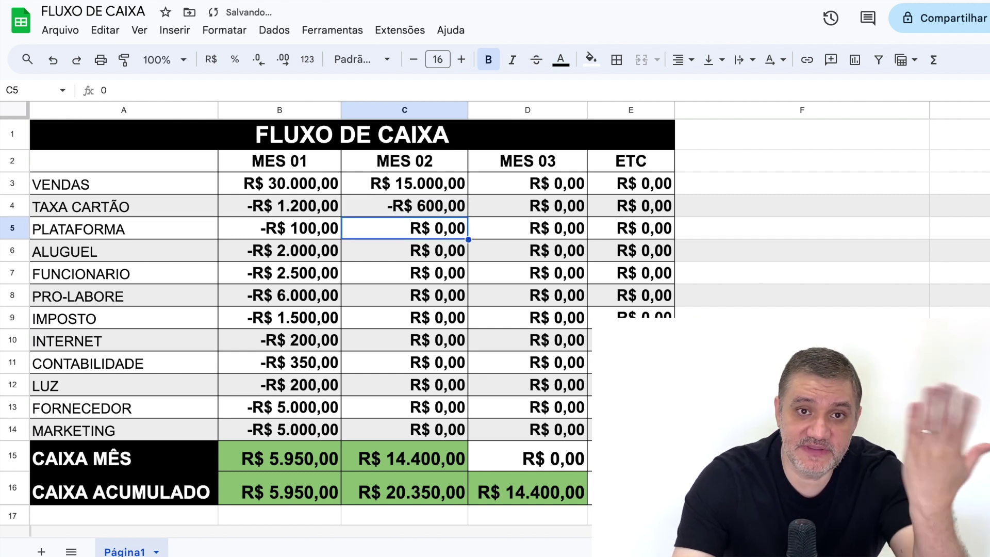
type("-R$ 100")
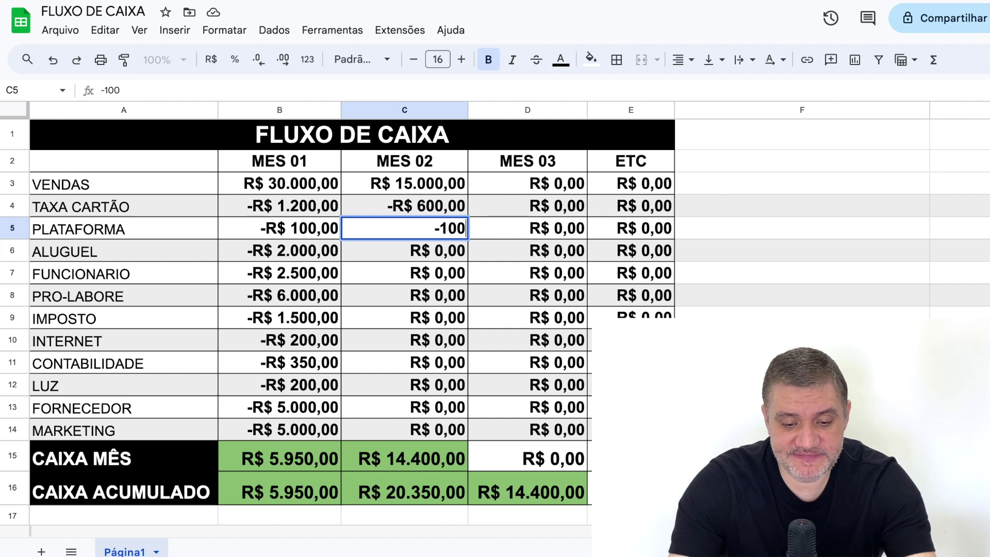
key("Return")
type("-20")
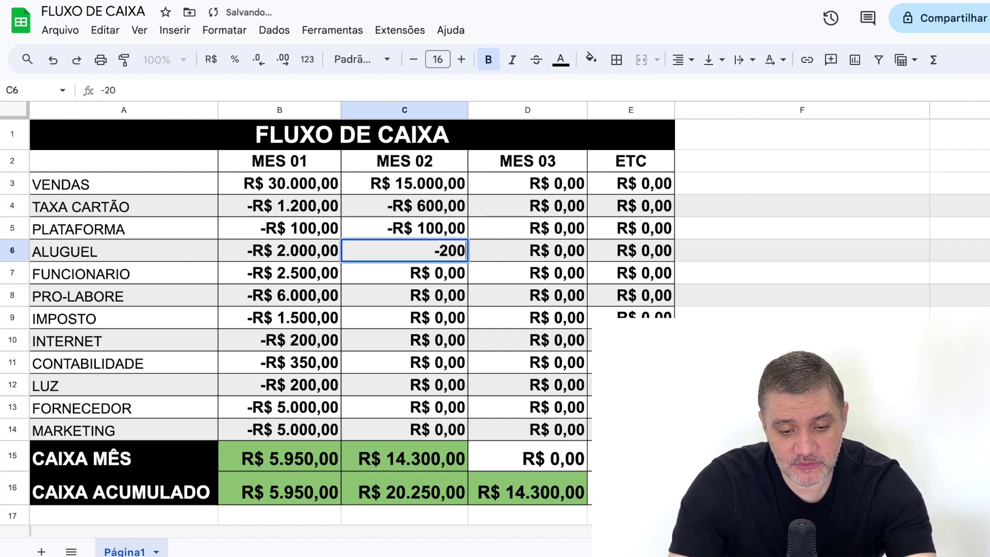
type("0")
key("Return")
type("-R$ 2.500")
key("Return")
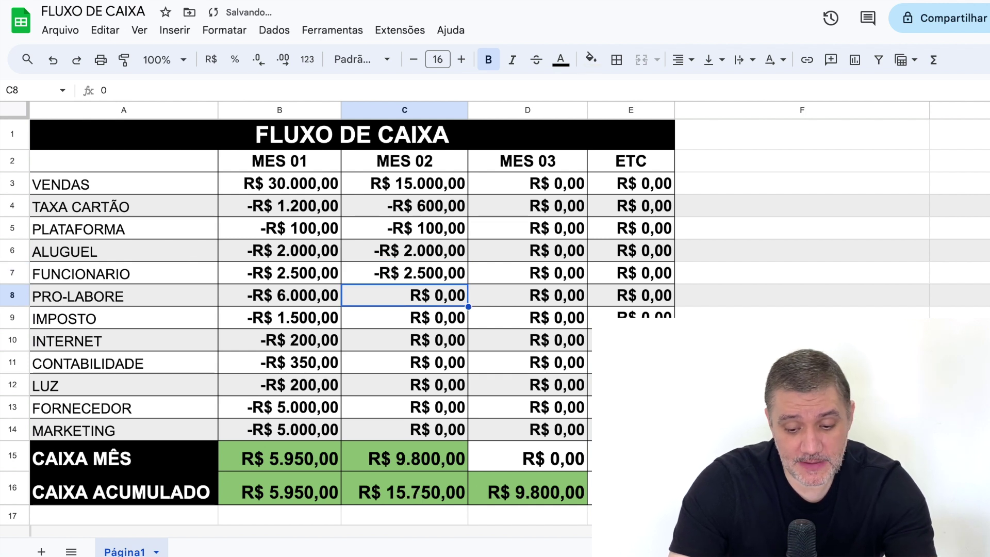
type("-R$ 6.000")
key("Return")
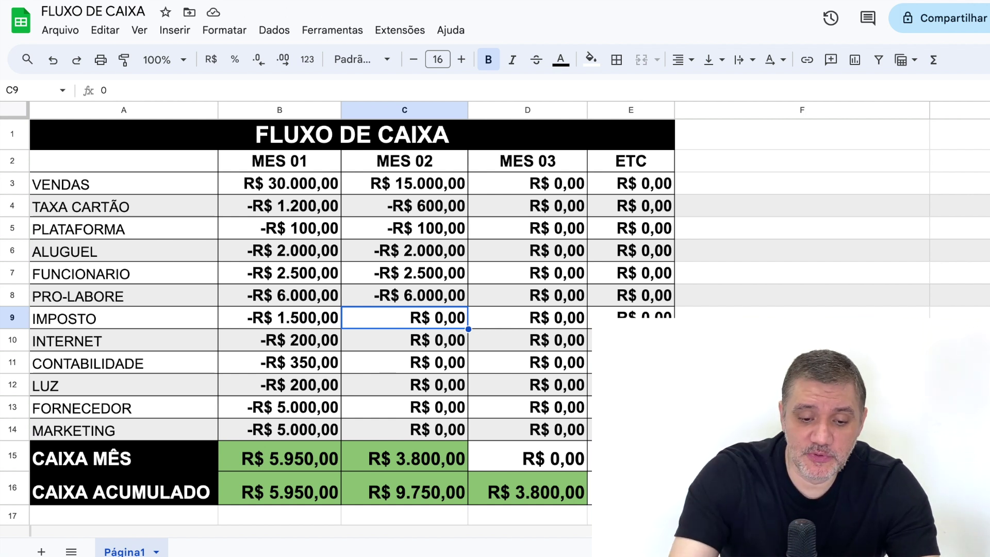
Step: Enter MES 02 tax, internet -200, accounting -350, electricity, supplier corrected to -5.000, and marketing
type("-")
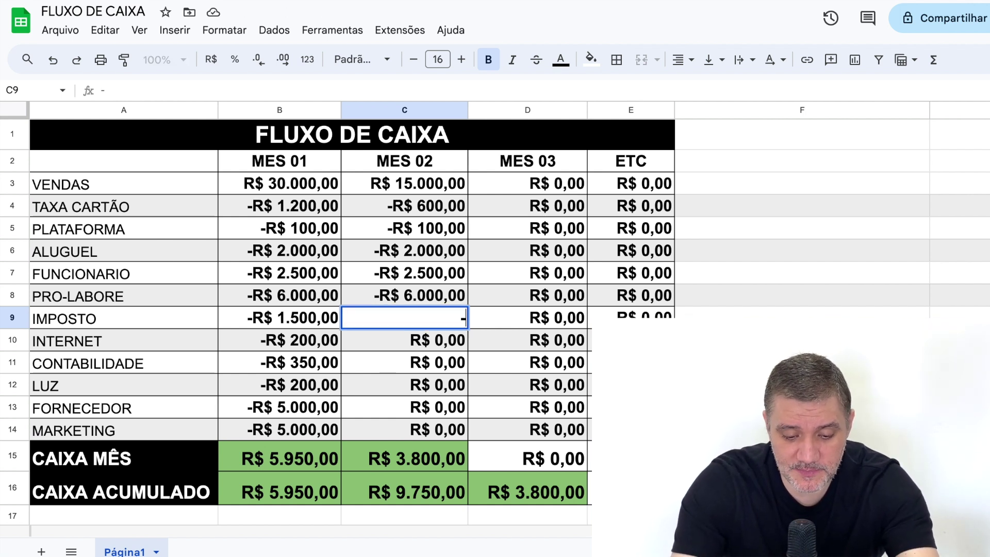
type("0")
key("Return")
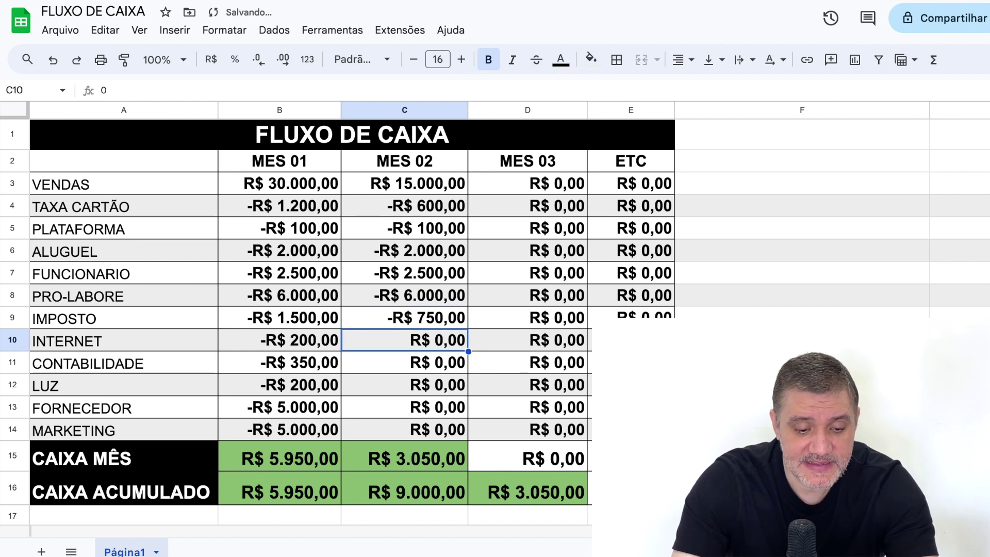
type("-R$ 200")
key("Return")
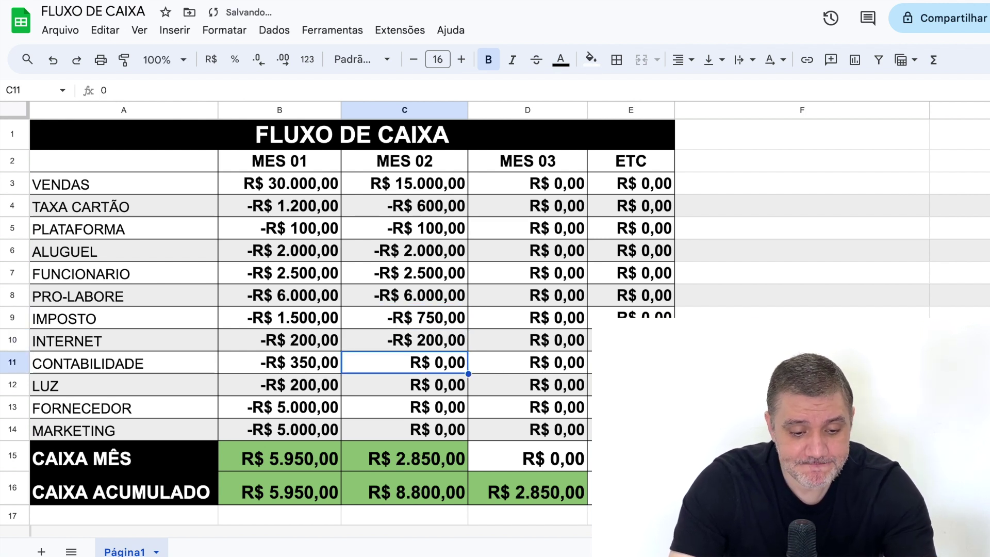
type("-R$ 350")
key("Return")
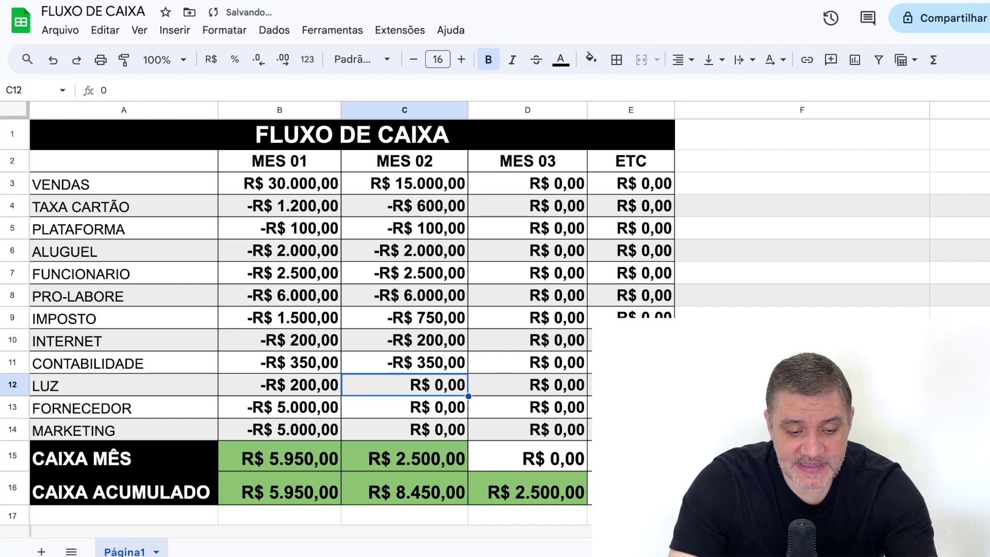
type("-2")
key("Return")
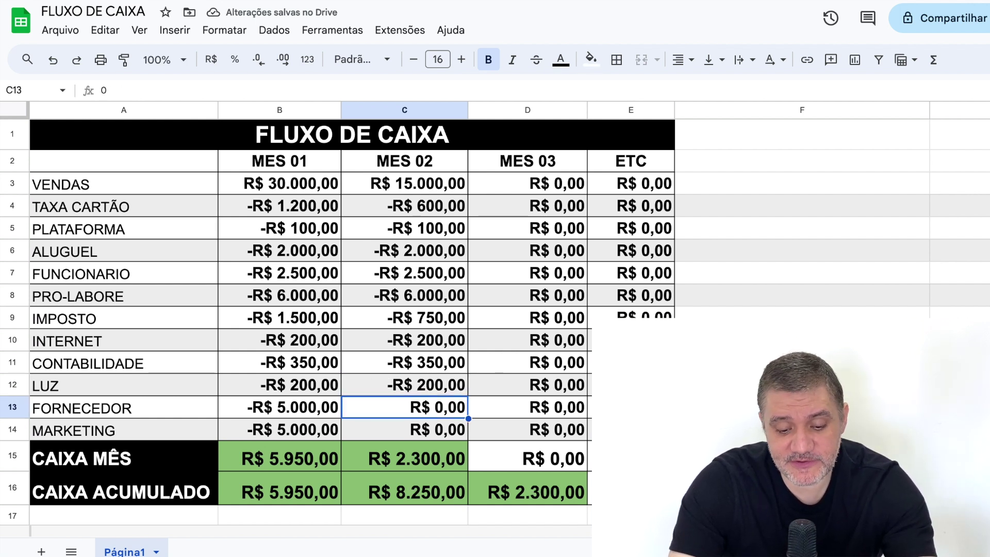
type("-500")
key("Return")
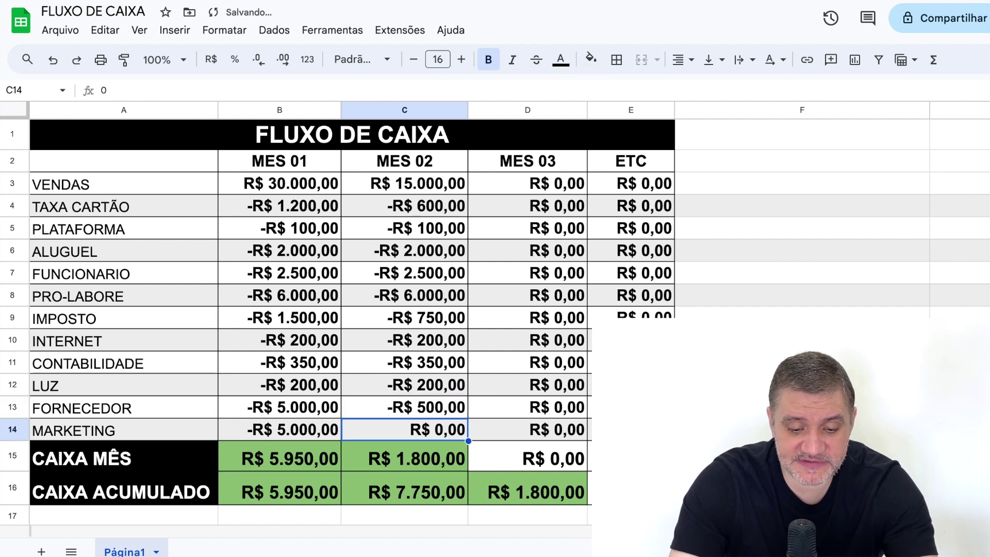
key("Up")
key("Return")
type("0")
key("Return")
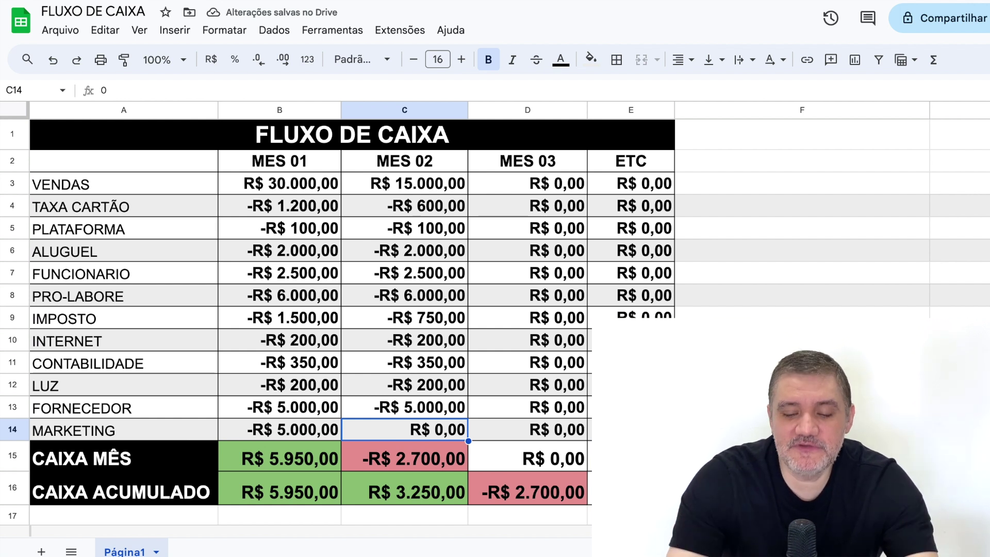
type("-20")
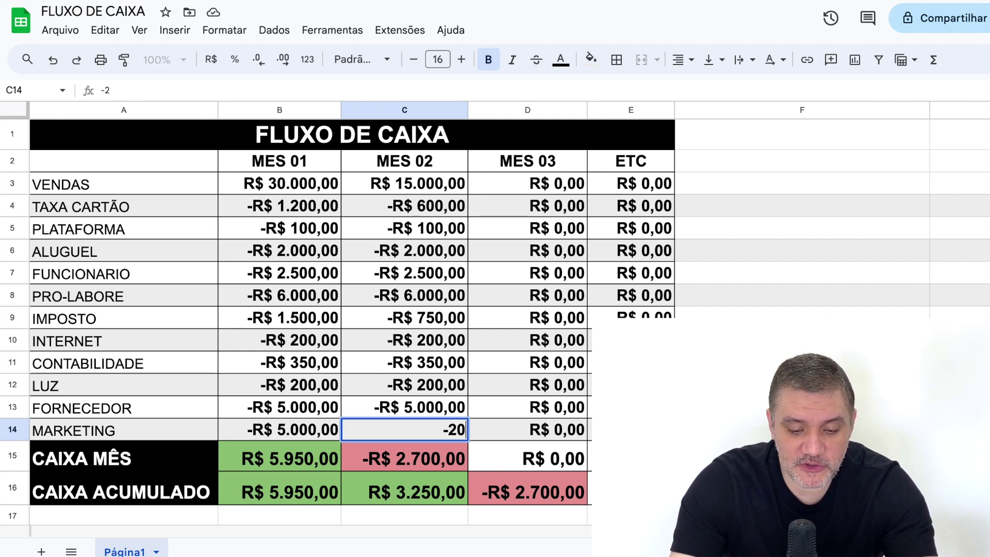
key("Return")
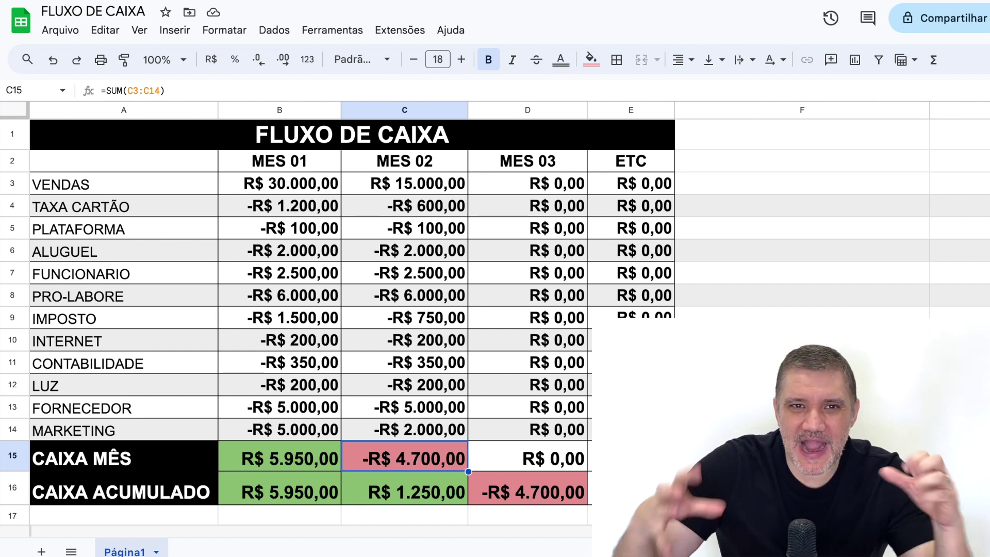
left_click(432, 492)
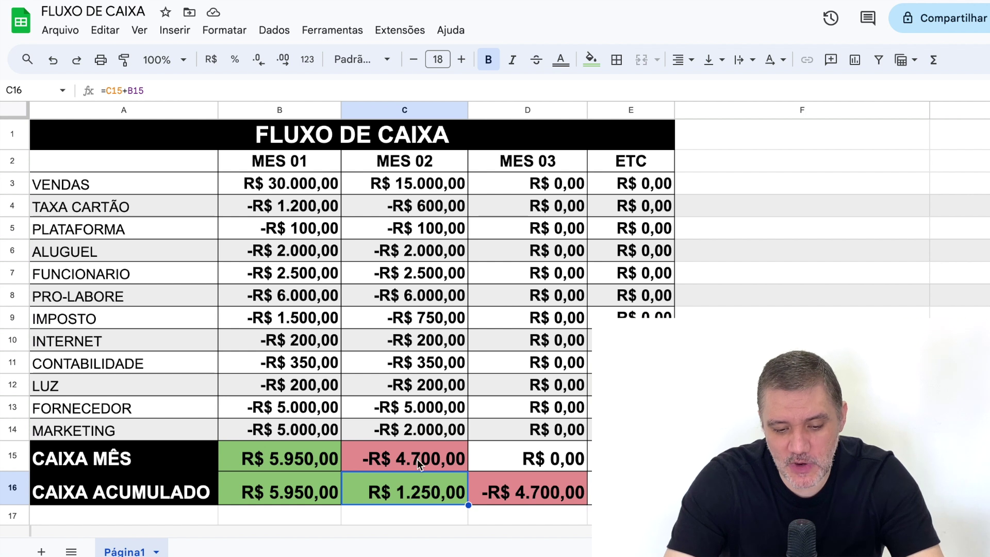
left_click(420, 459)
left_click(422, 501)
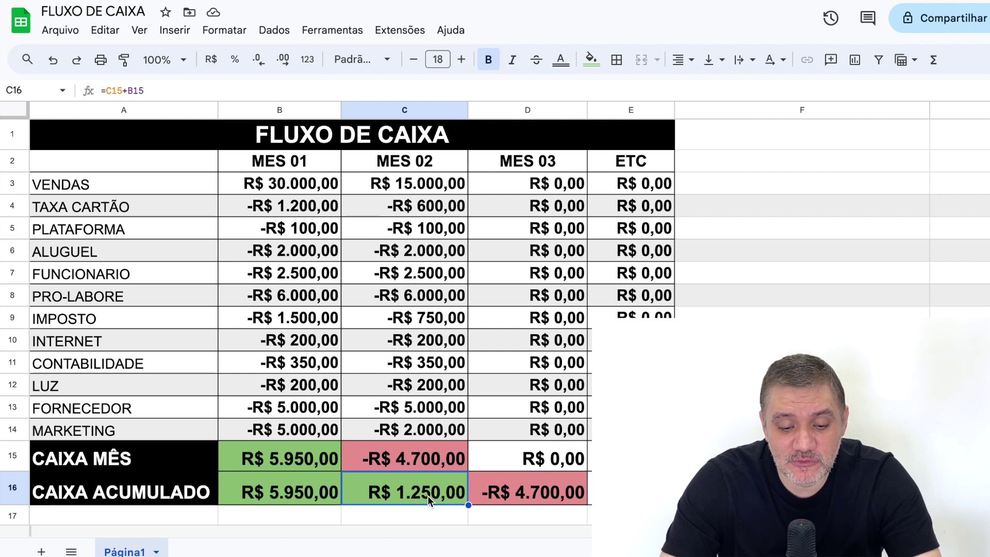
left_click(435, 461)
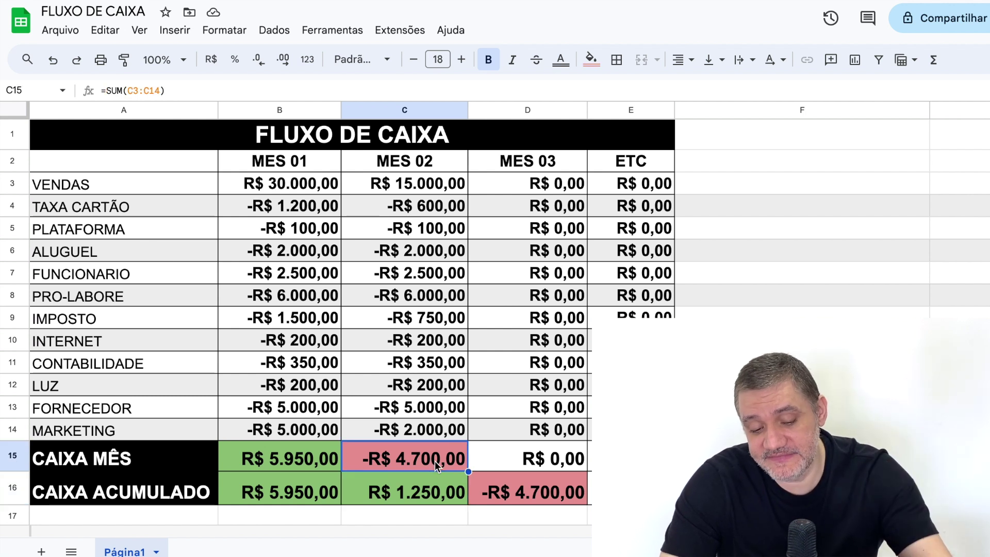
left_click(426, 493)
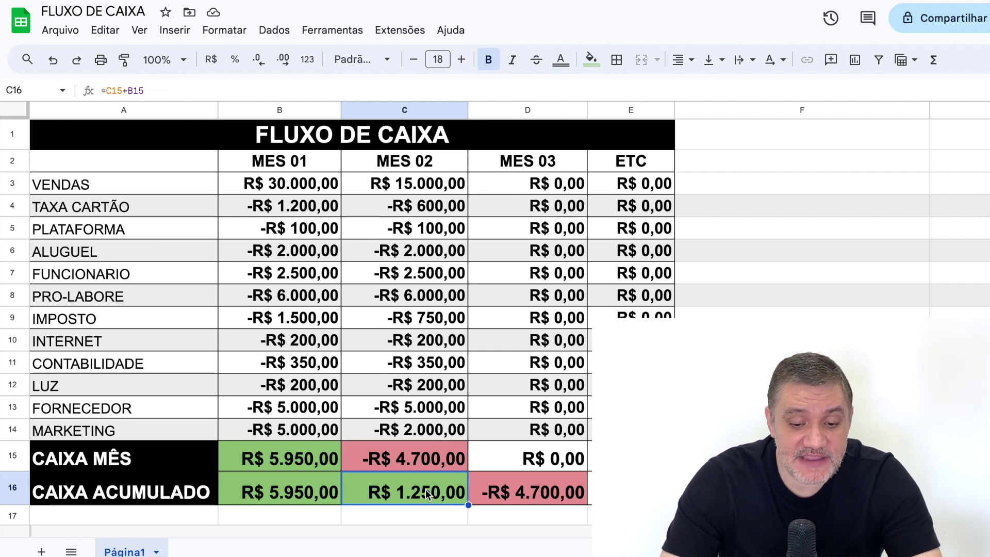
left_click(532, 196)
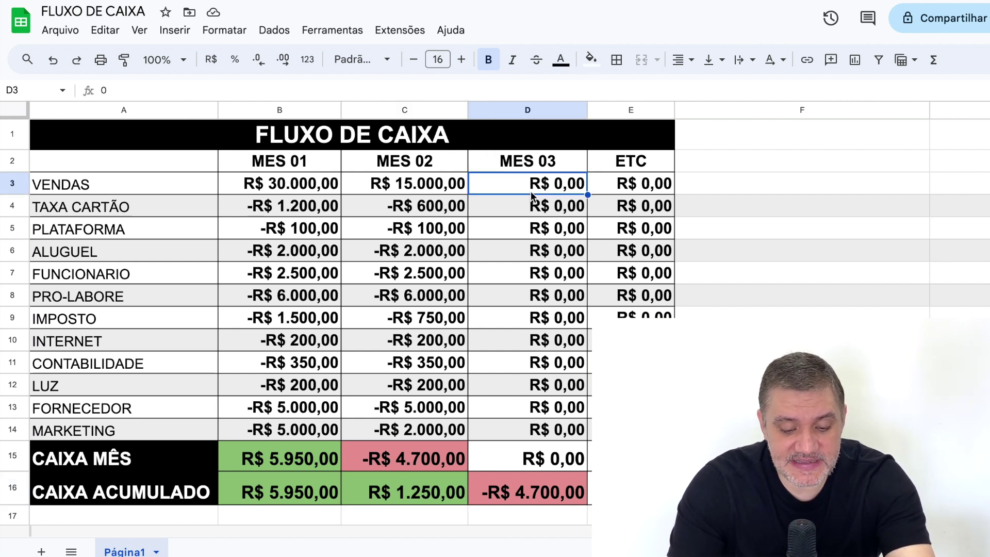
Step: Enter MES 03 sales of 15000 and expenses -600, -100, -2000, -2500, -6000 in D3:D8
type("15.000")
key("Return")
type("-R$ 600")
key("Return")
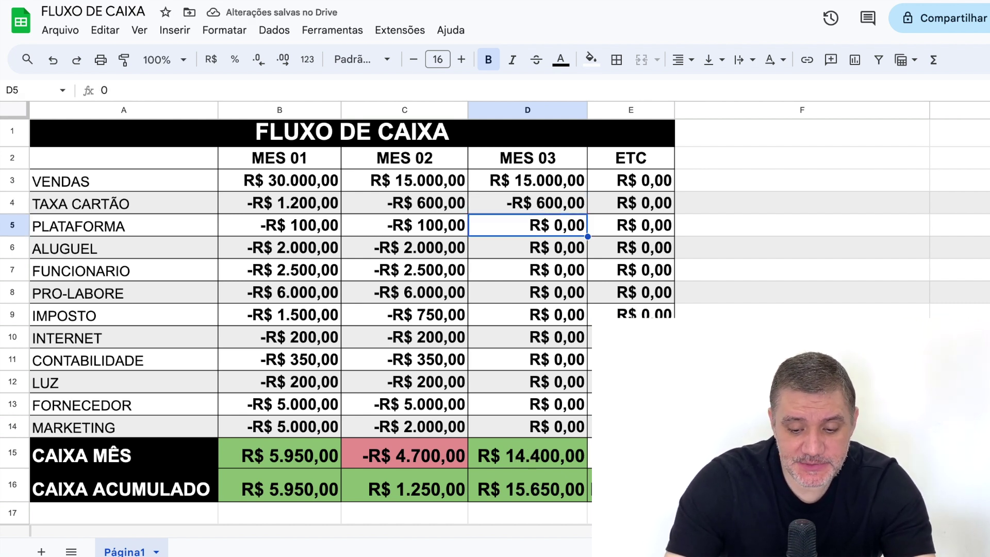
type("-100")
key("Return")
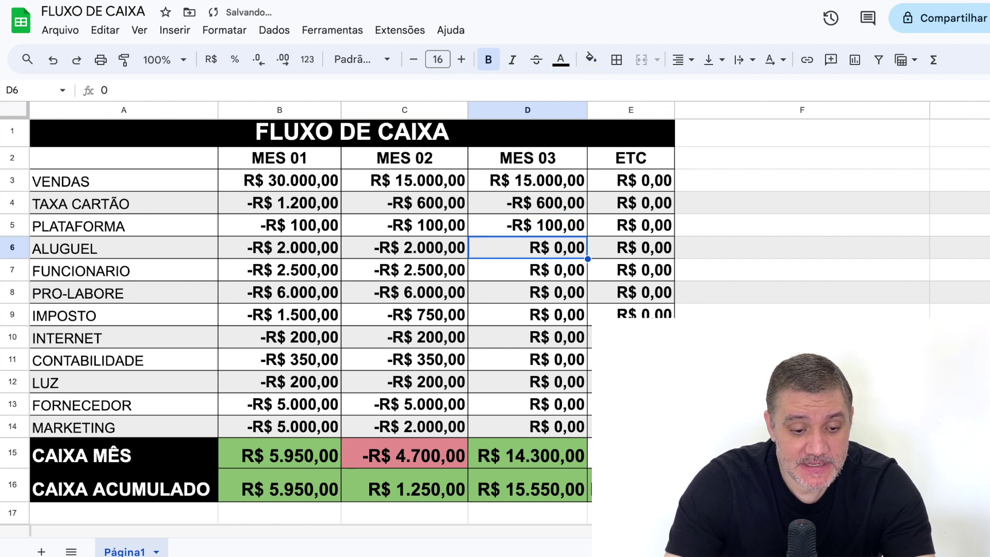
type("-2000")
key("Return")
type("-R$ 2.500")
key("Return")
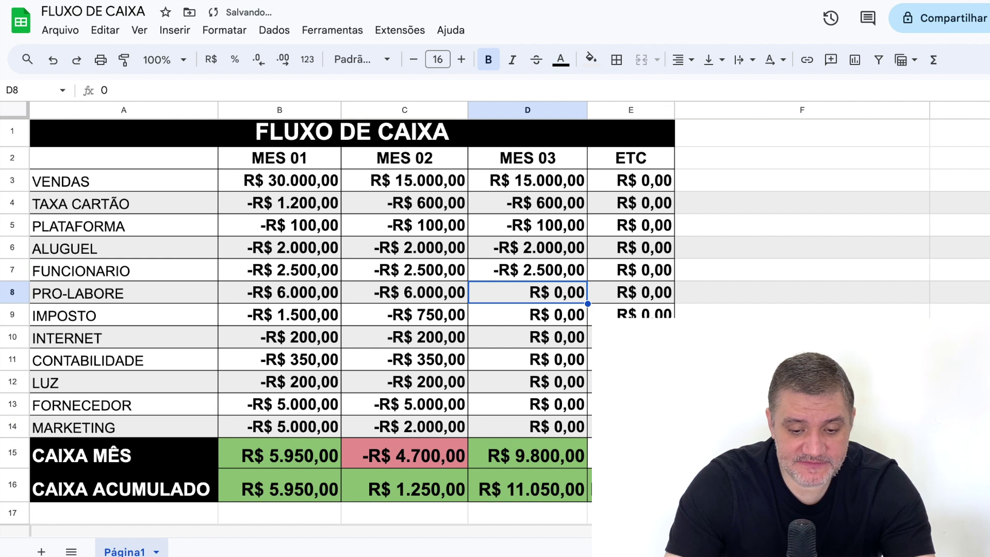
type("-6000")
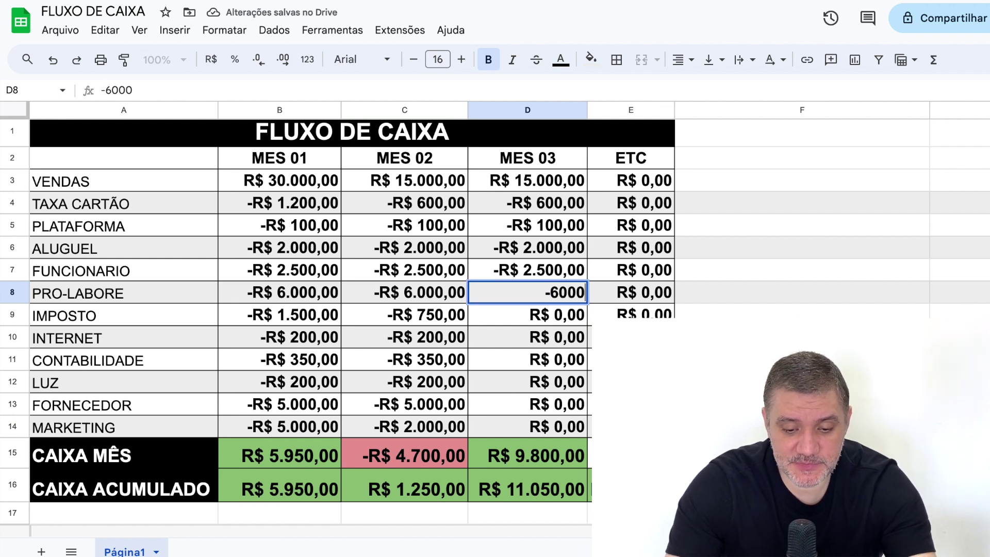
key("Return")
Step: Enter the remaining MES 03 expenses -750, -200, -350, -200, -2000 and -2000 in D9:D14
type("-R$ 6.")
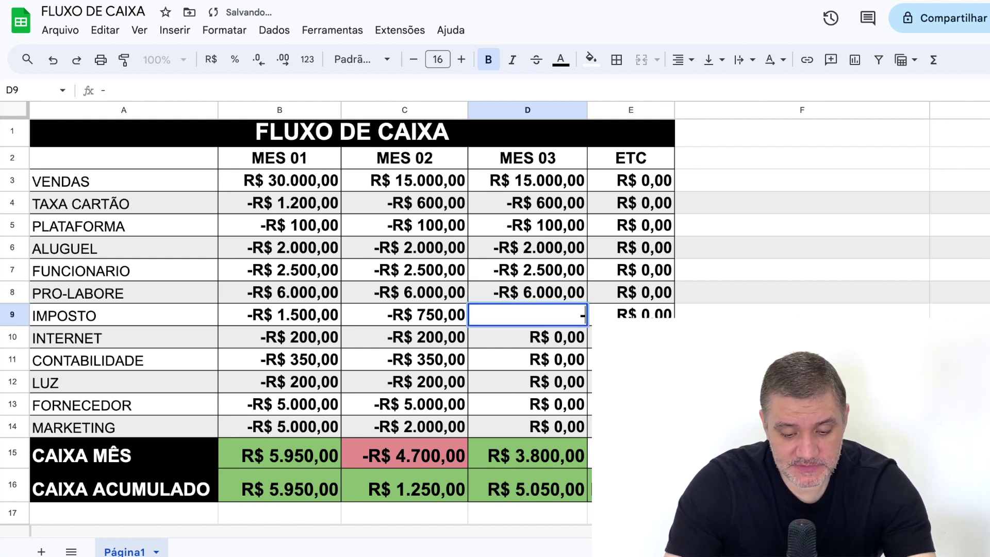
type("750")
key("Return")
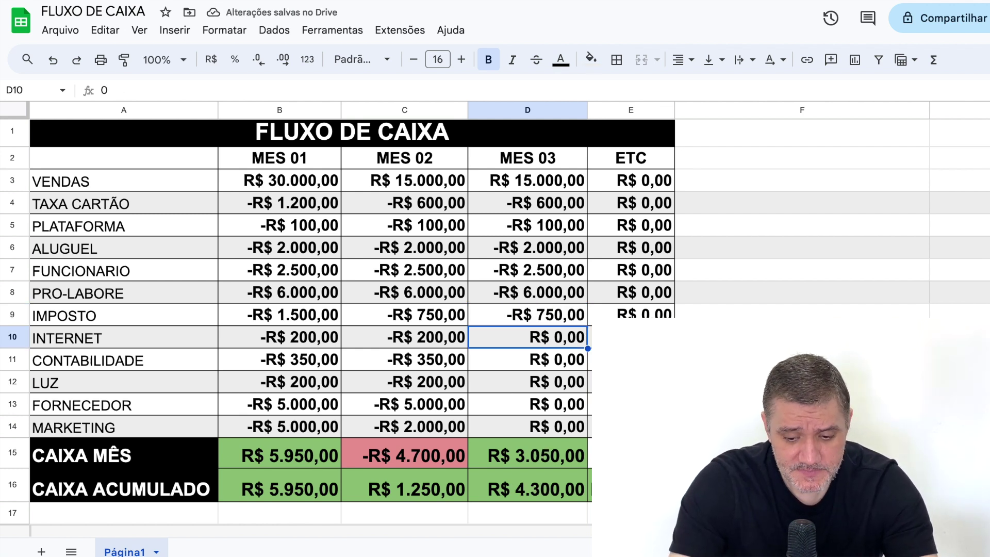
type("-R$ 200")
key("Return")
type("-R$ ")
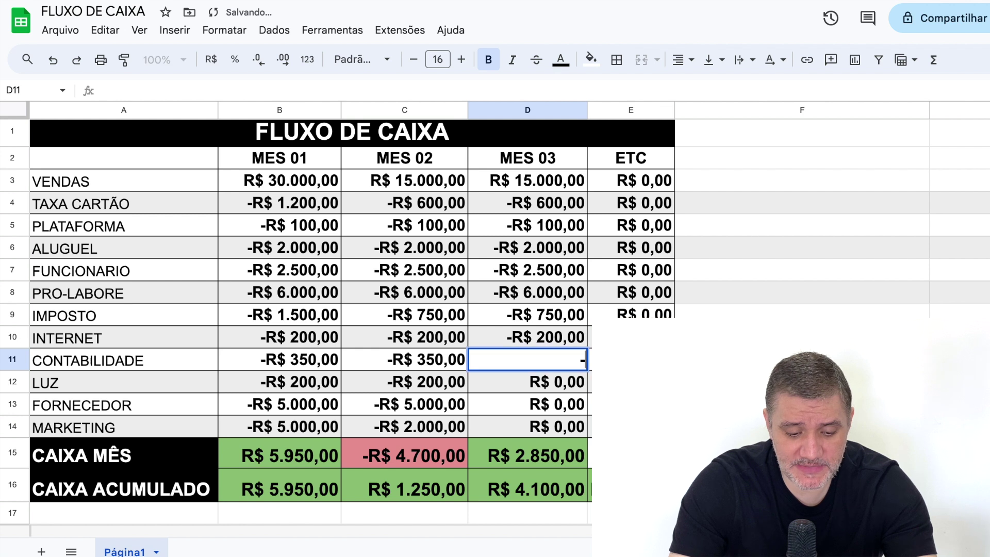
type("350")
key("Return")
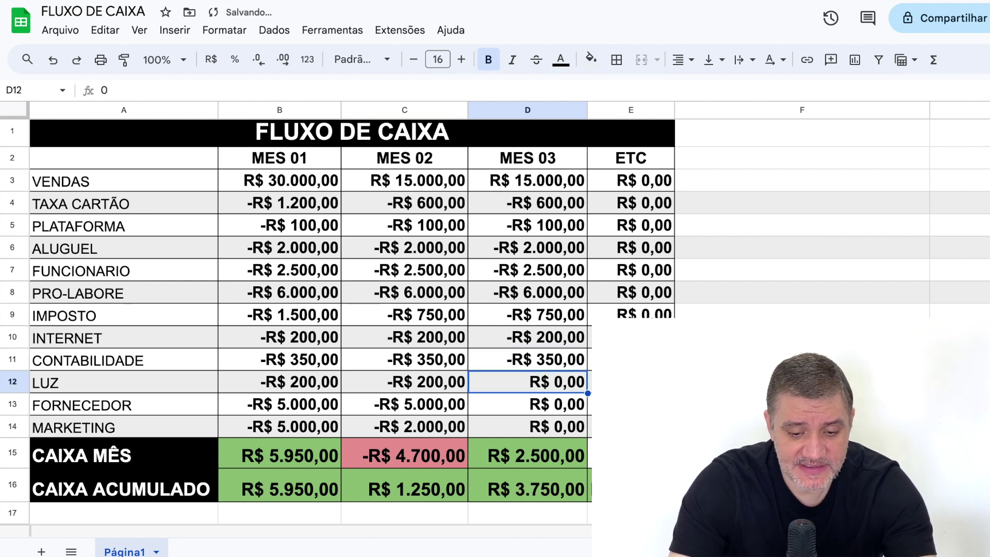
type("-R$ 2")
type("00")
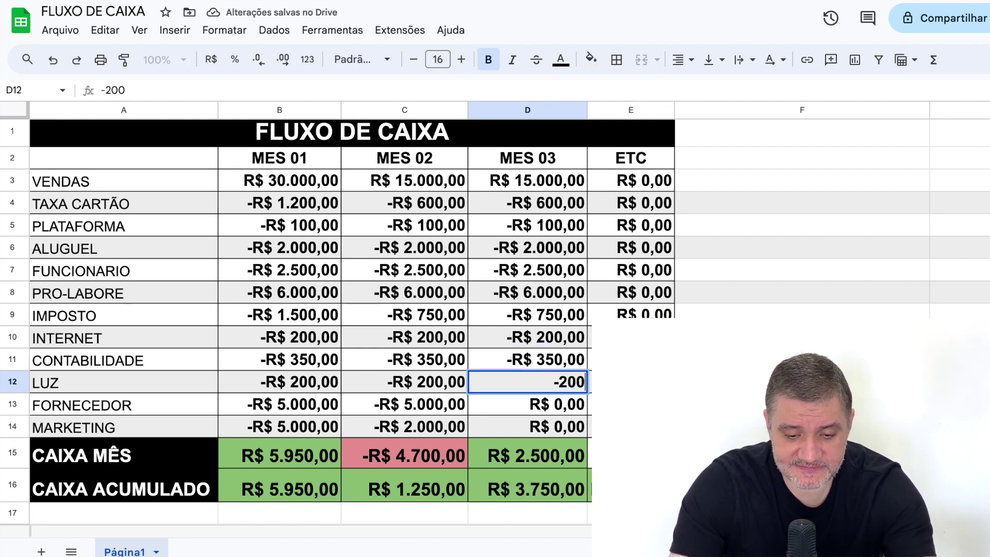
key("Return")
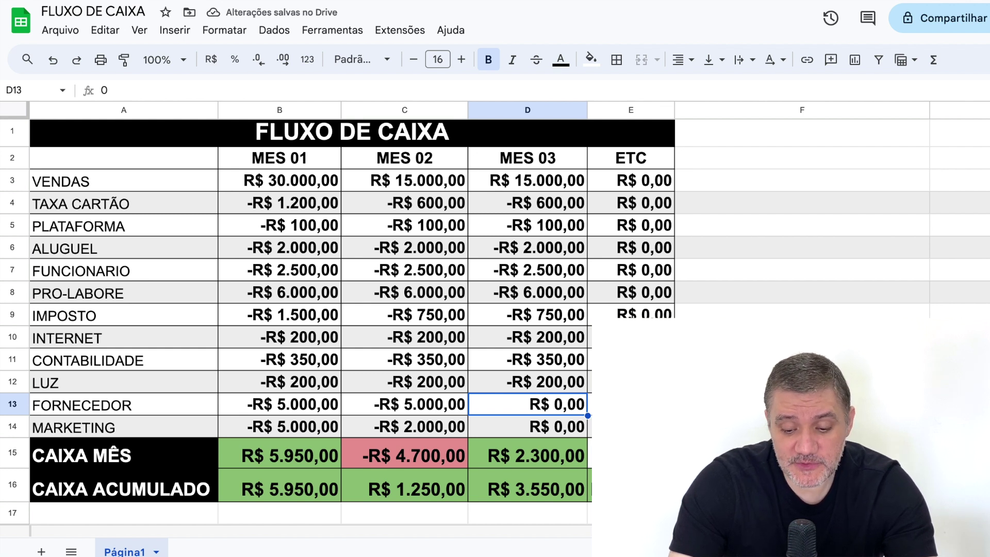
type("-2000")
key("Return")
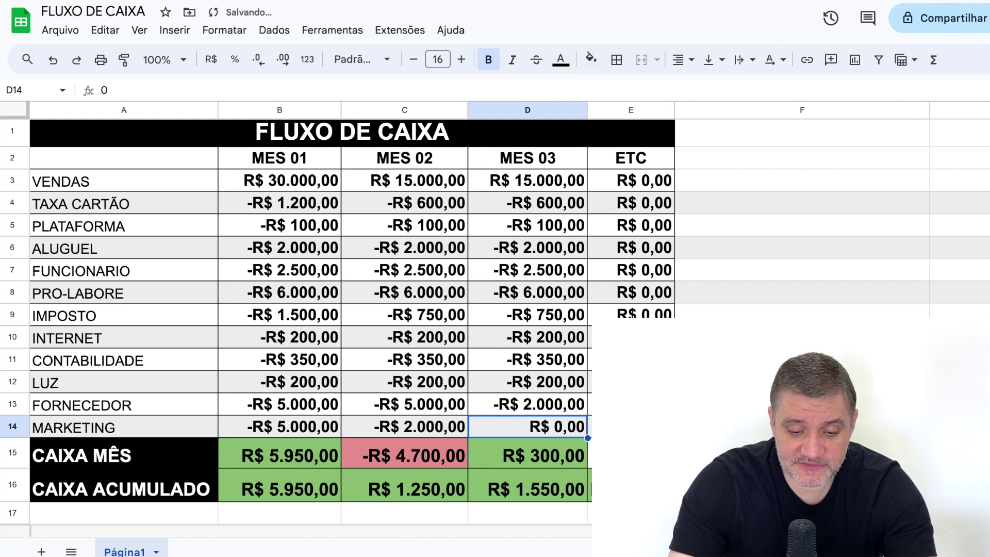
type("-20")
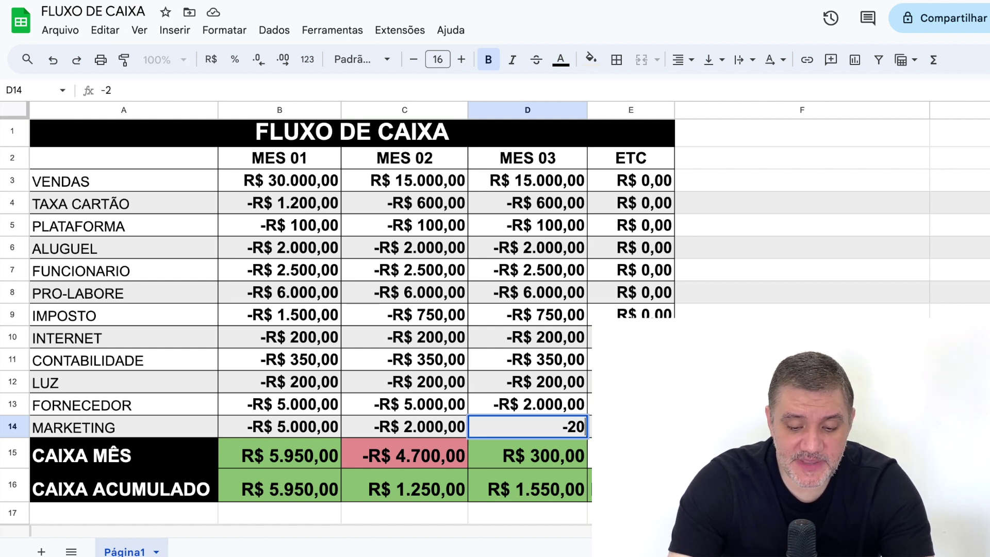
key("Return")
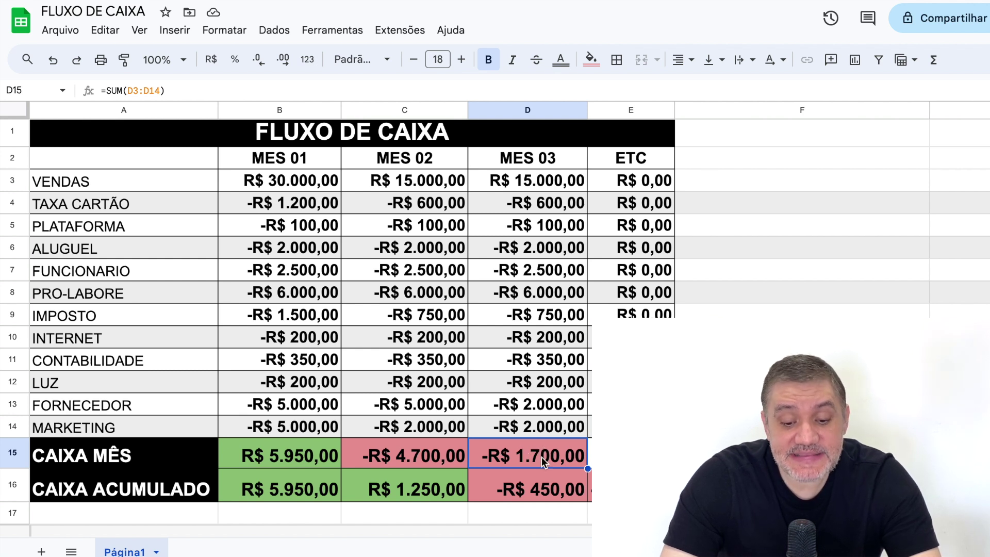
left_click(534, 493)
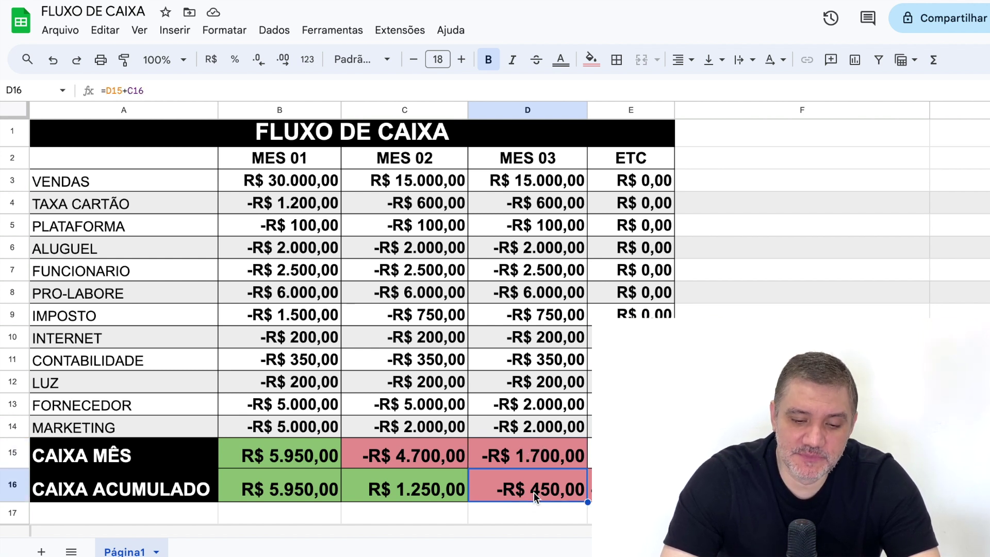
left_click(402, 487)
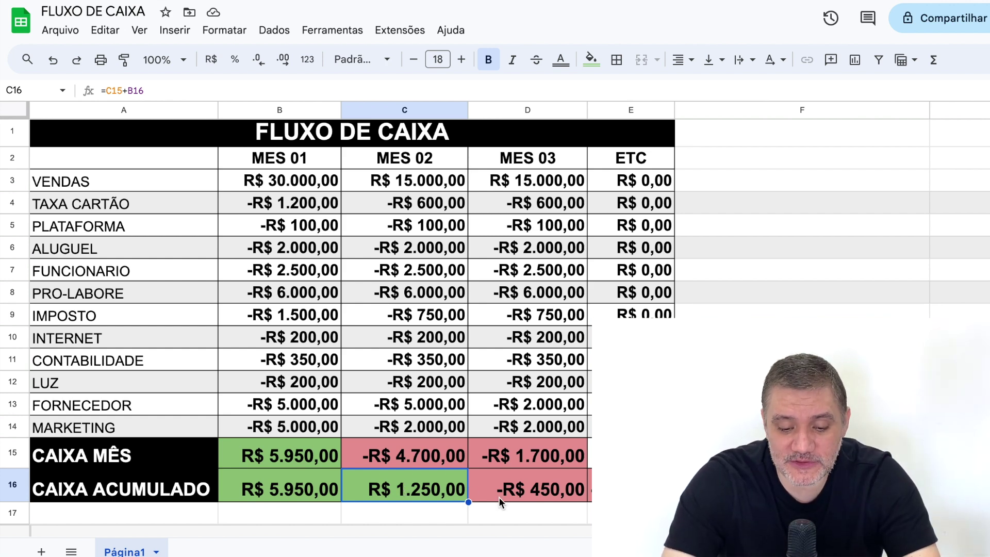
left_click(519, 493)
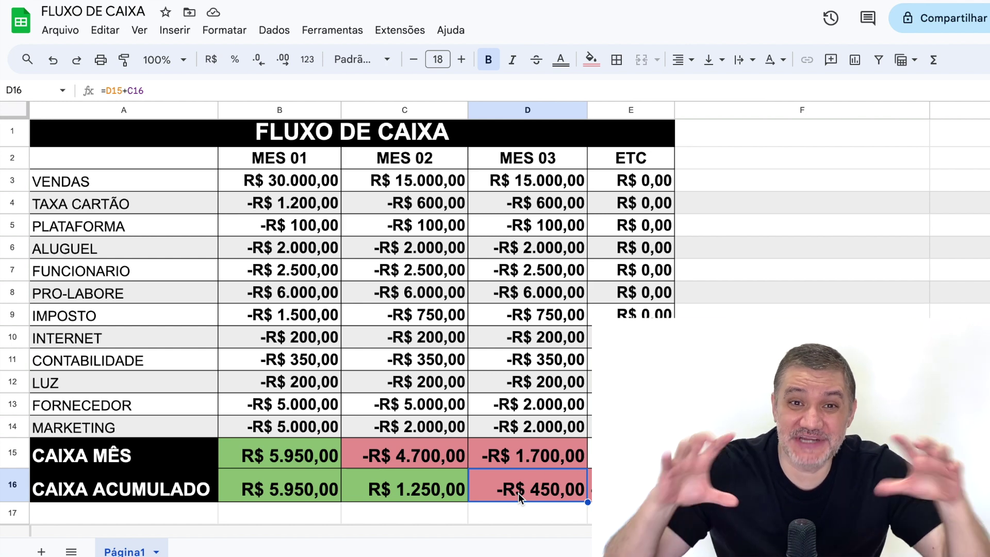
left_click(536, 456)
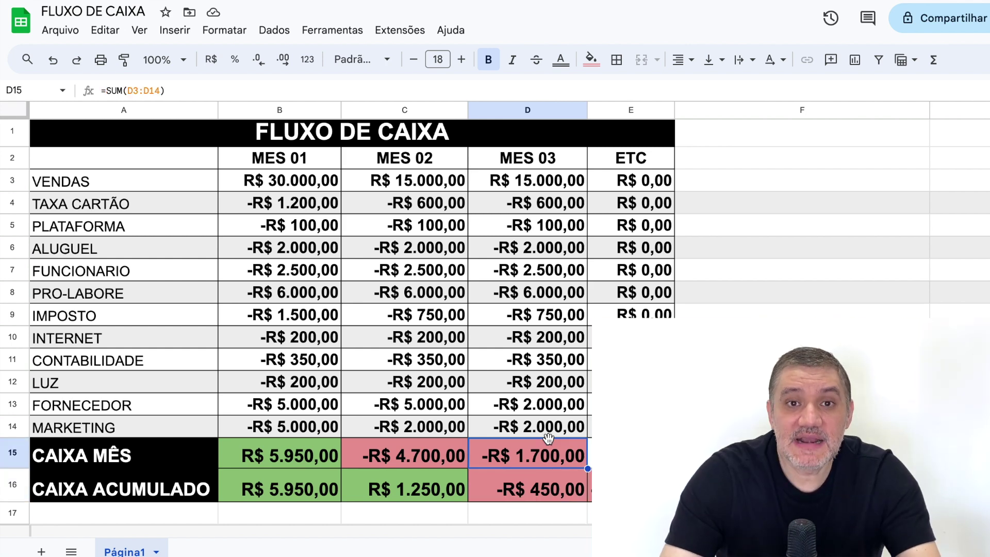